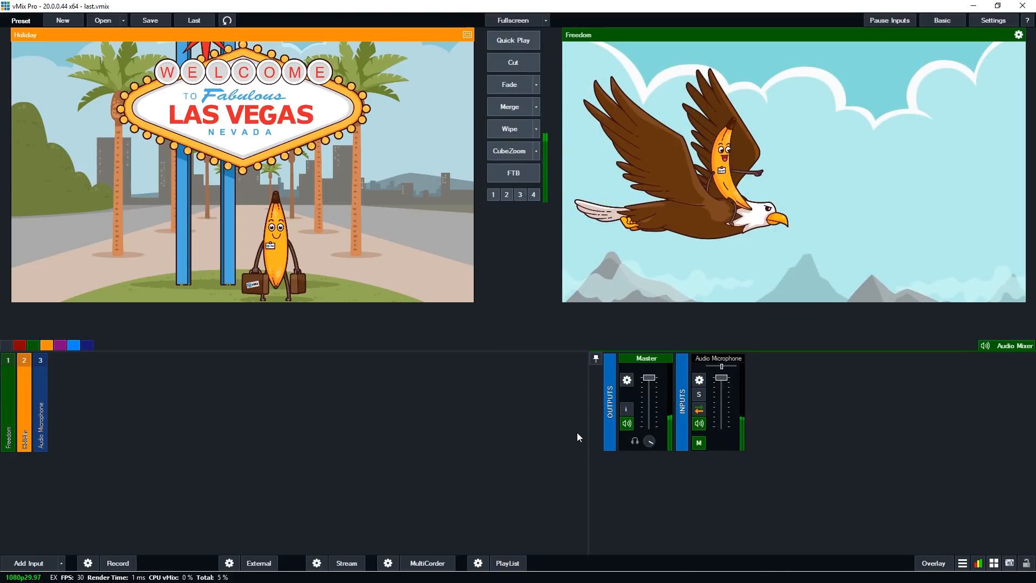
# Add the SocialTitle7-Red title from the Social title templates as a new input
pyautogui.click(46, 567)
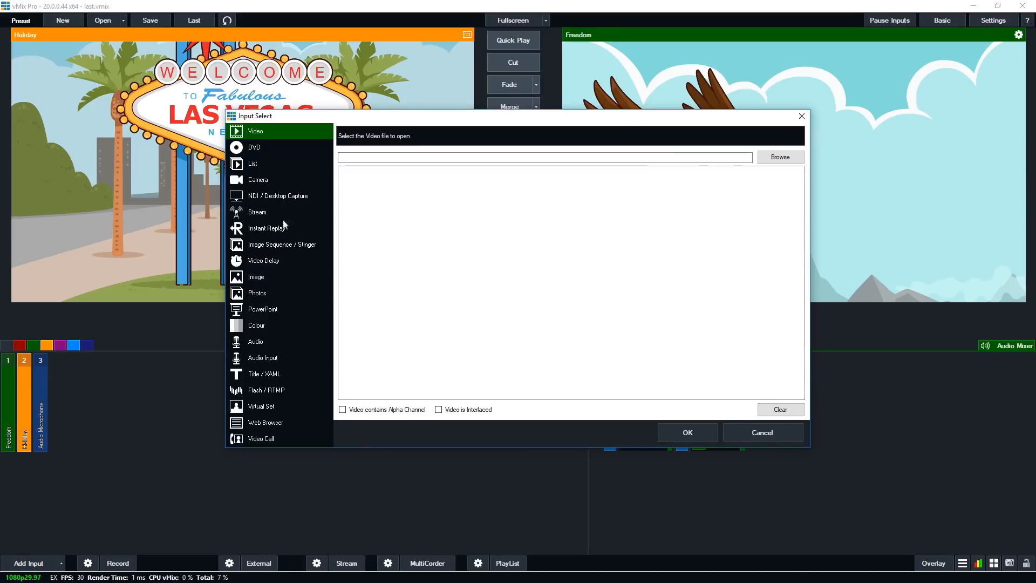
pyautogui.click(270, 374)
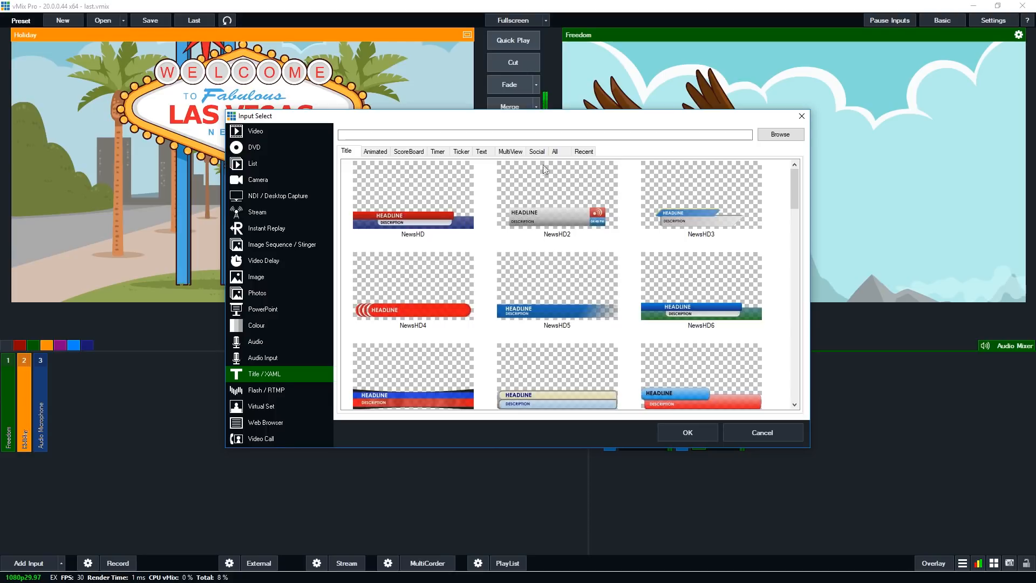
pyautogui.click(533, 151)
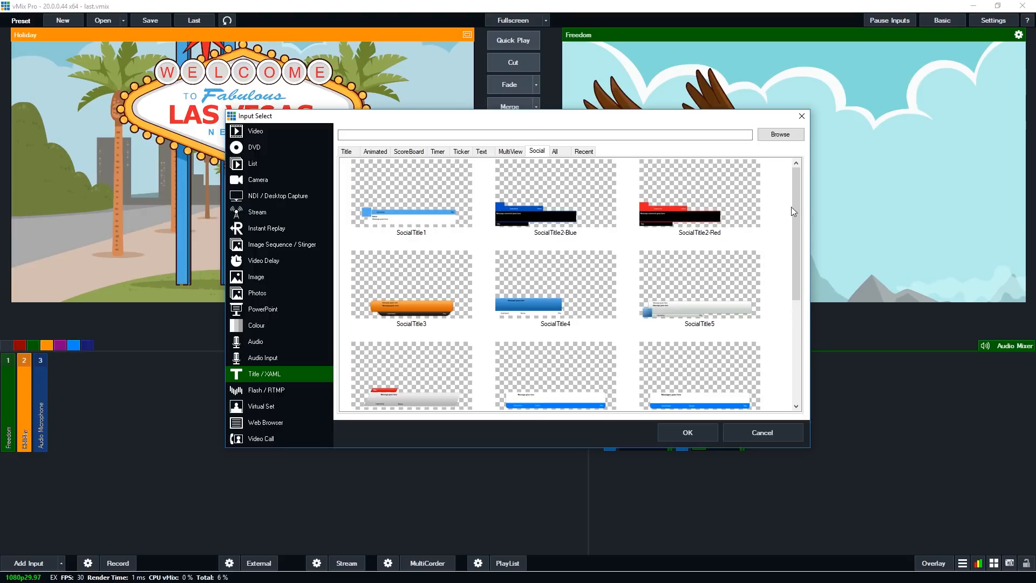
pyautogui.scroll(-3, 792, 206)
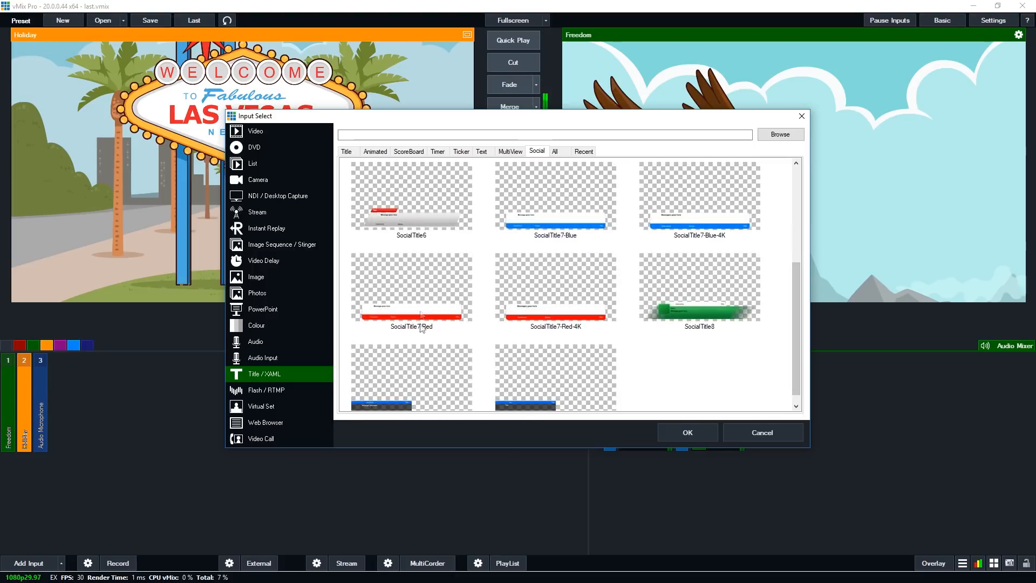
pyautogui.click(411, 286)
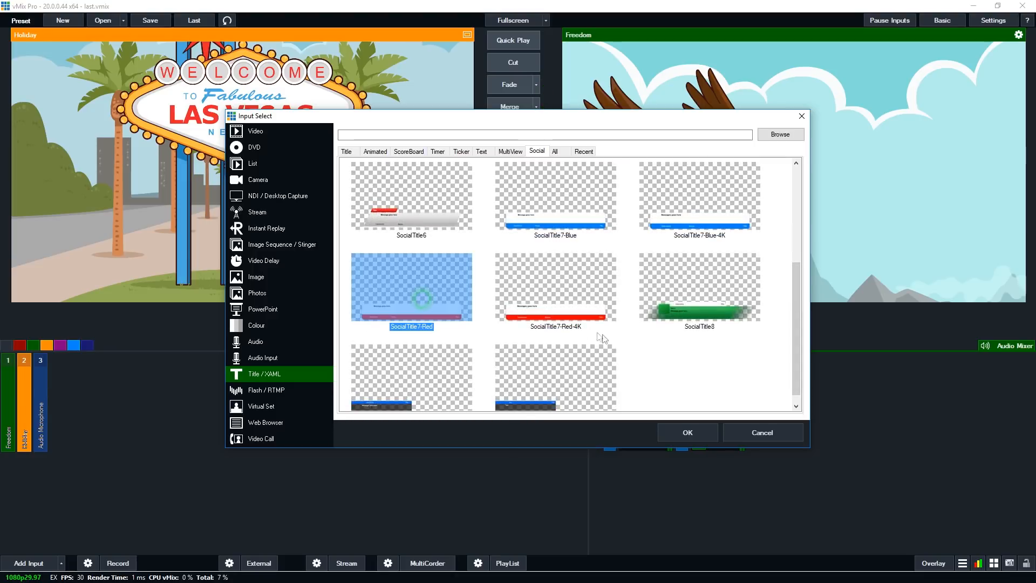
pyautogui.click(689, 433)
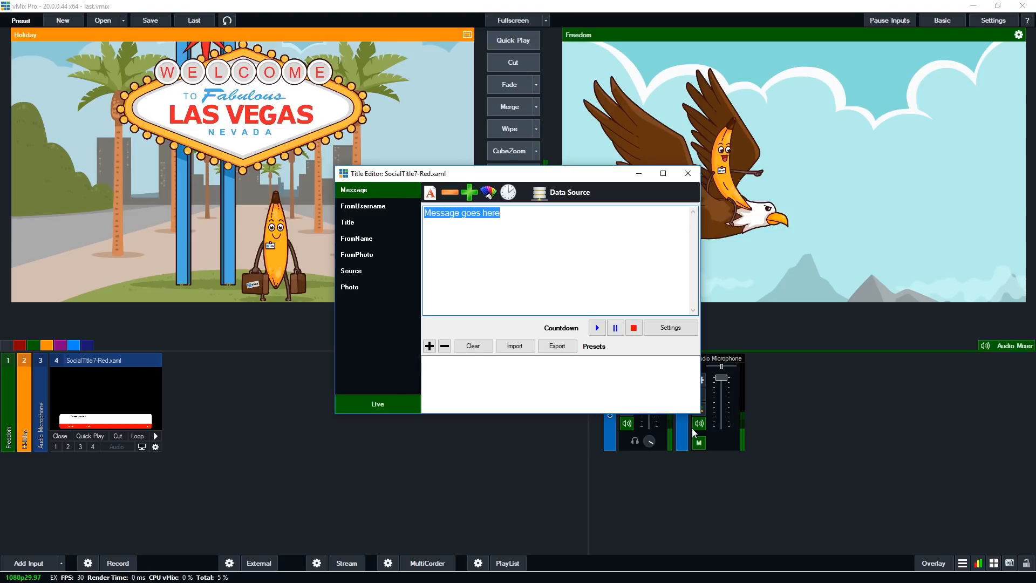
# Preview the social title and set its Title field to "vMix YouTube"
pyautogui.click(354, 223)
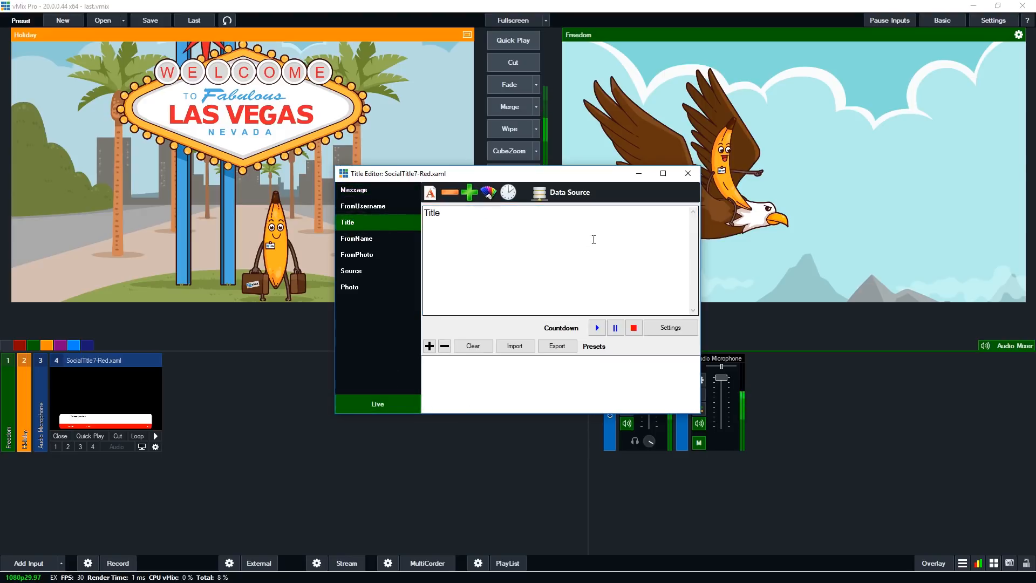
pyautogui.click(106, 403)
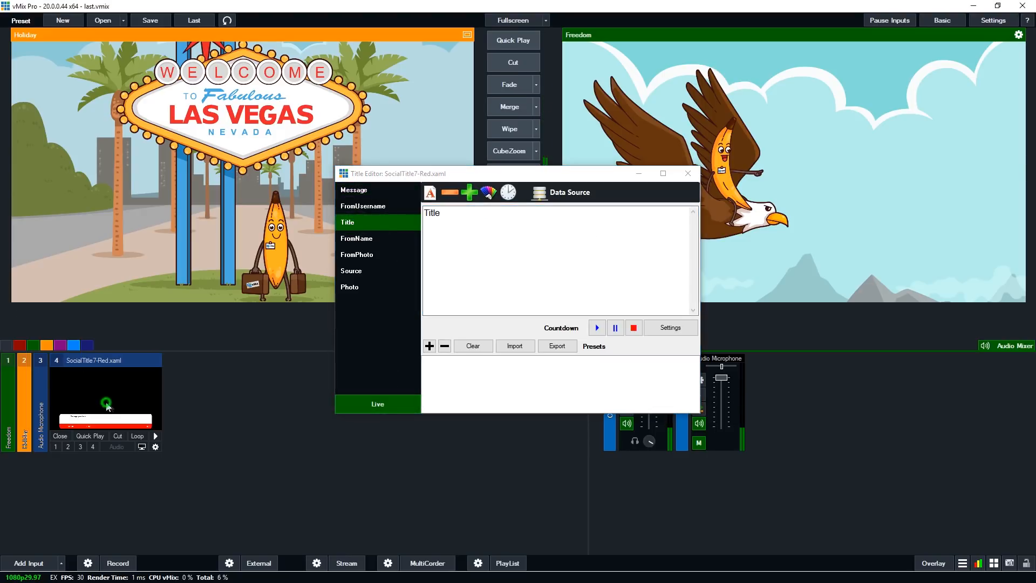
pyautogui.moveTo(455, 181); pyautogui.dragTo(591, 192)
pyautogui.doubleClick(589, 223)
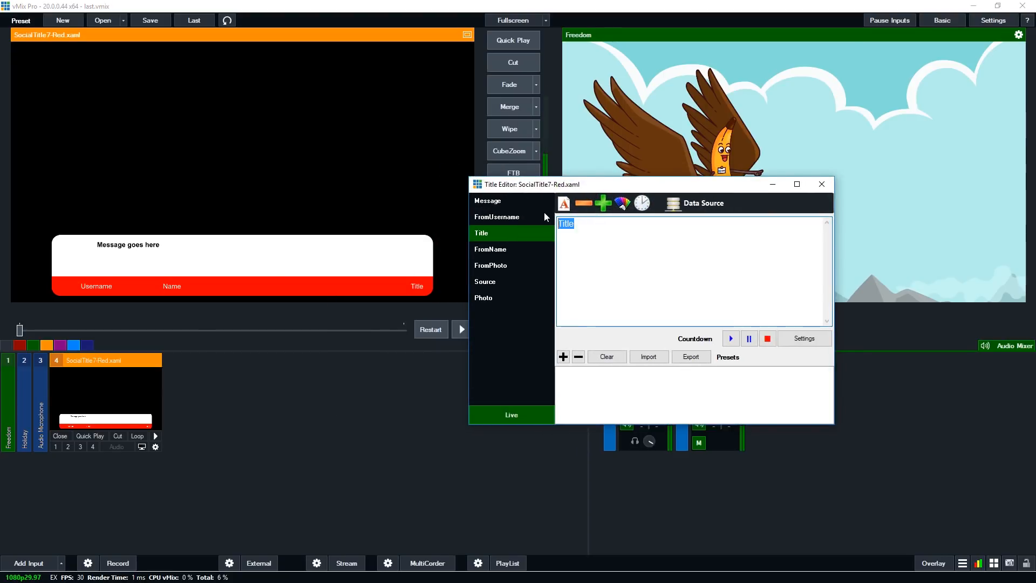
pyautogui.write('vMix ')
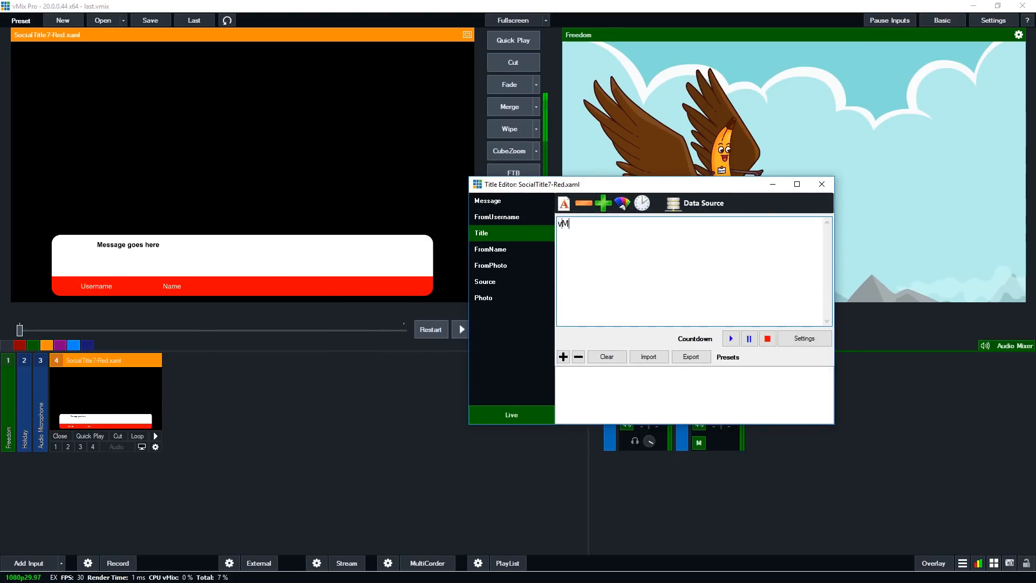
pyautogui.write('YouTube')
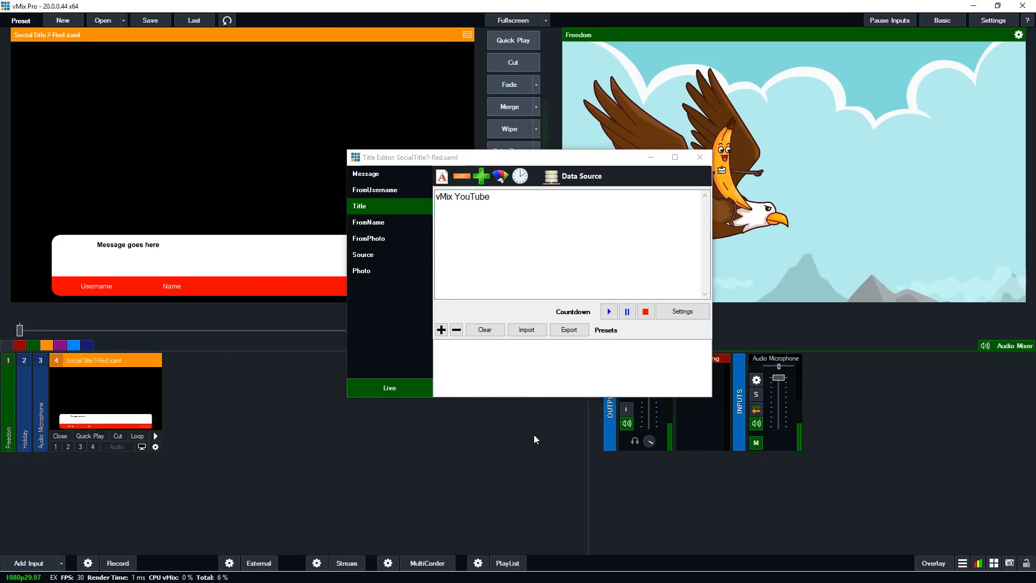
# Check the font settings of the Title text and close the title editor
pyautogui.click(442, 177)
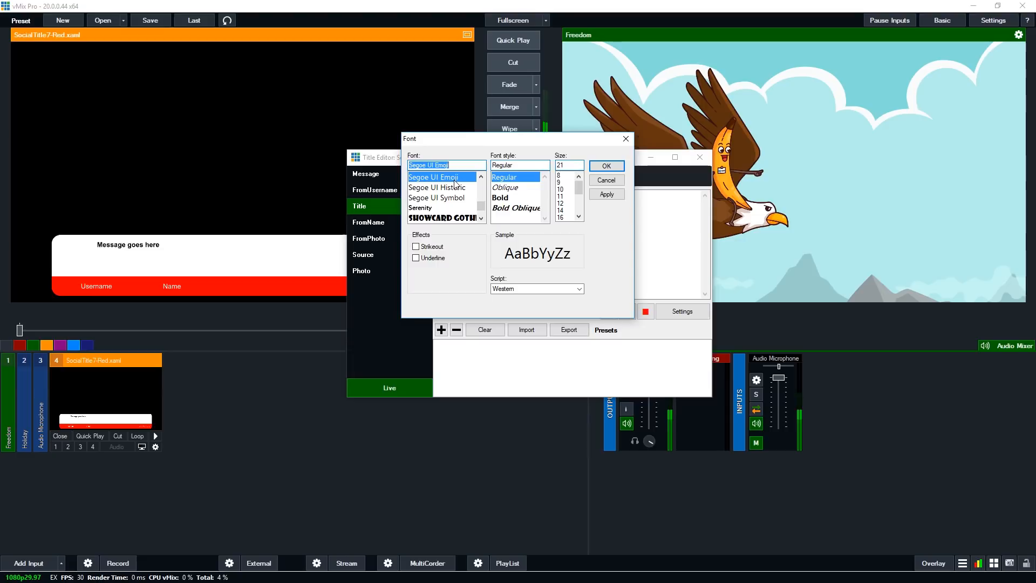
pyautogui.click(615, 167)
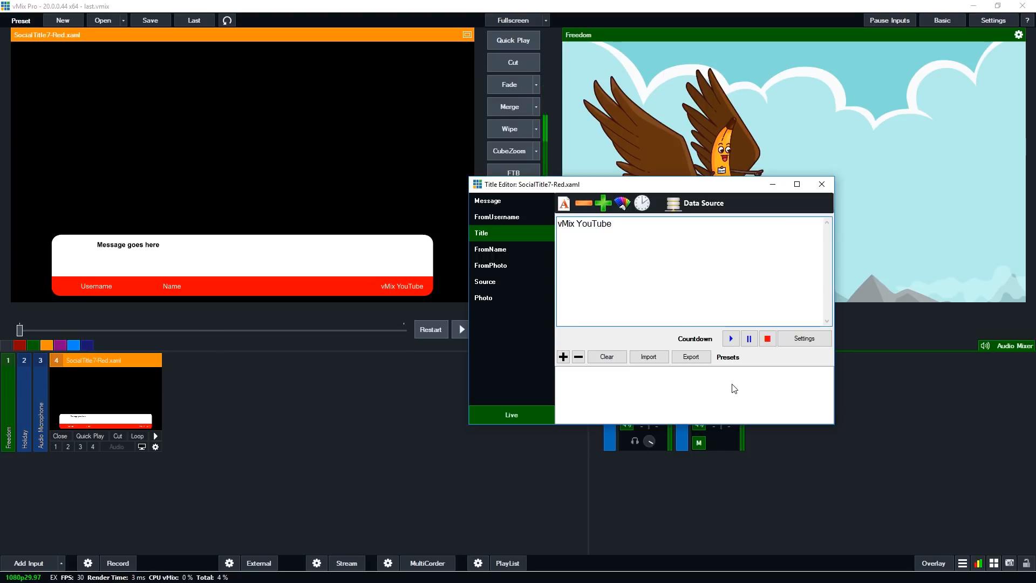
pyautogui.click(822, 184)
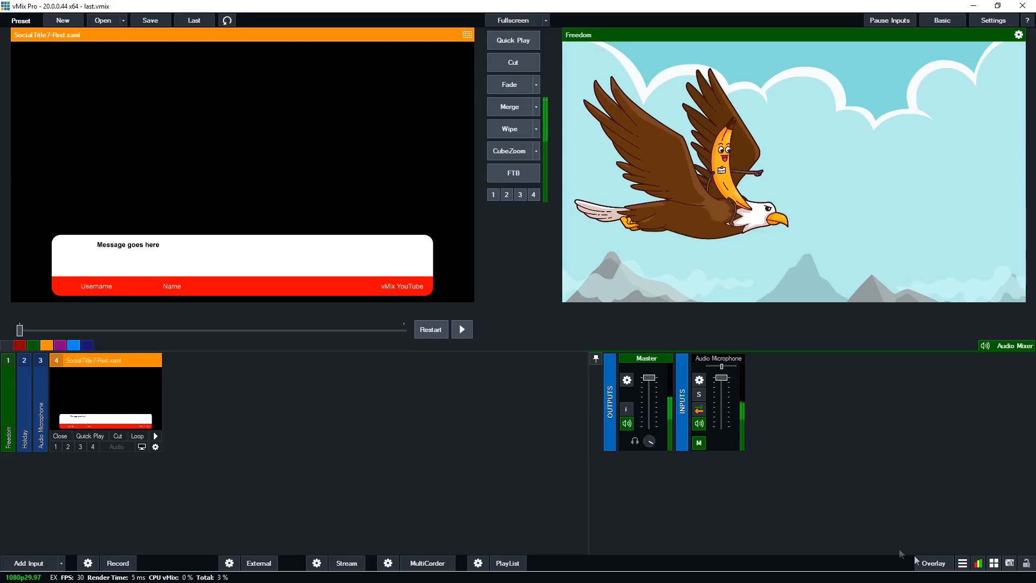
# Open vMix Social's YouTube settings, bring up the YouTube login window and close it
pyautogui.click(963, 565)
pyautogui.click(915, 525)
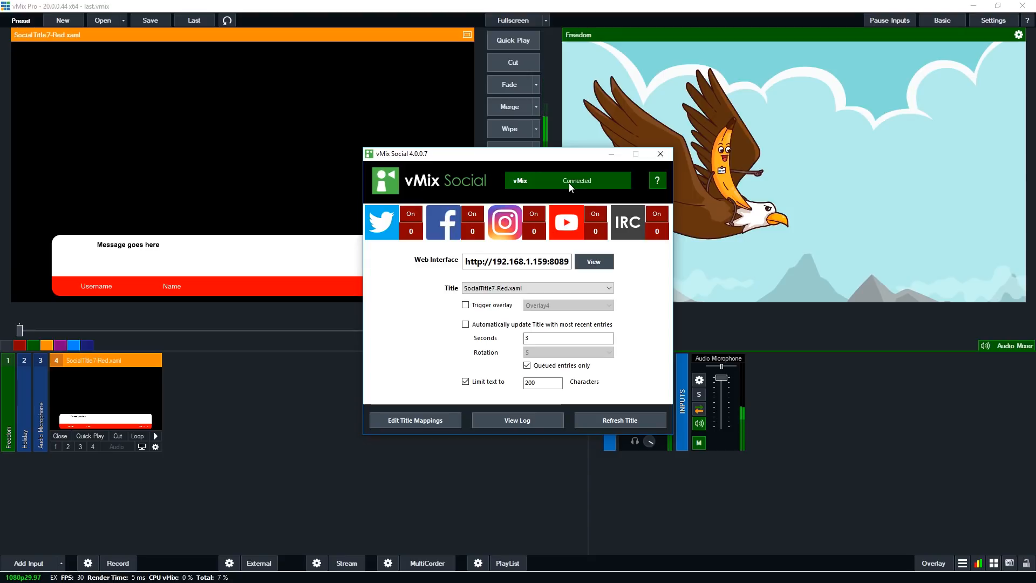
pyautogui.click(563, 227)
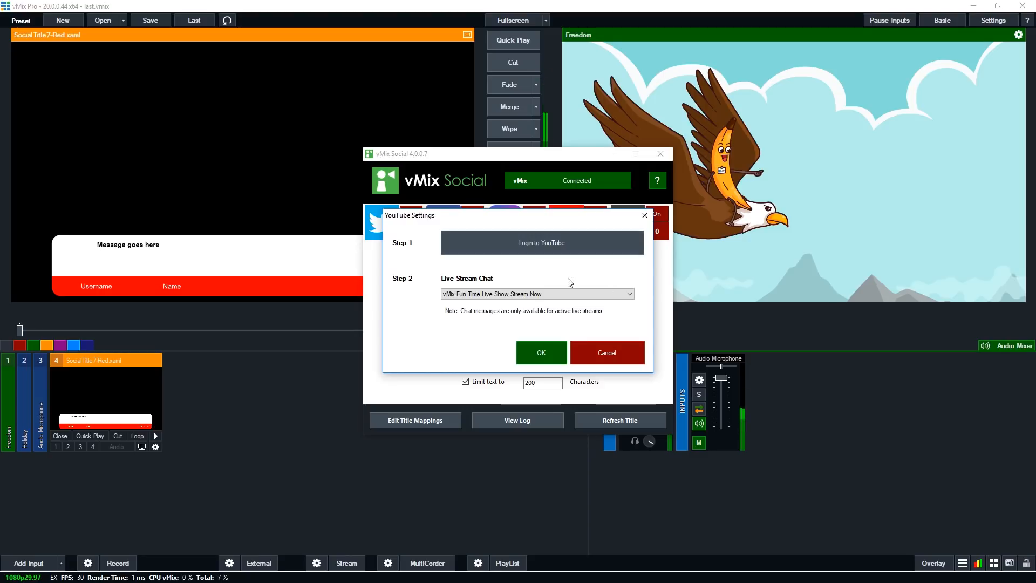
pyautogui.click(553, 235)
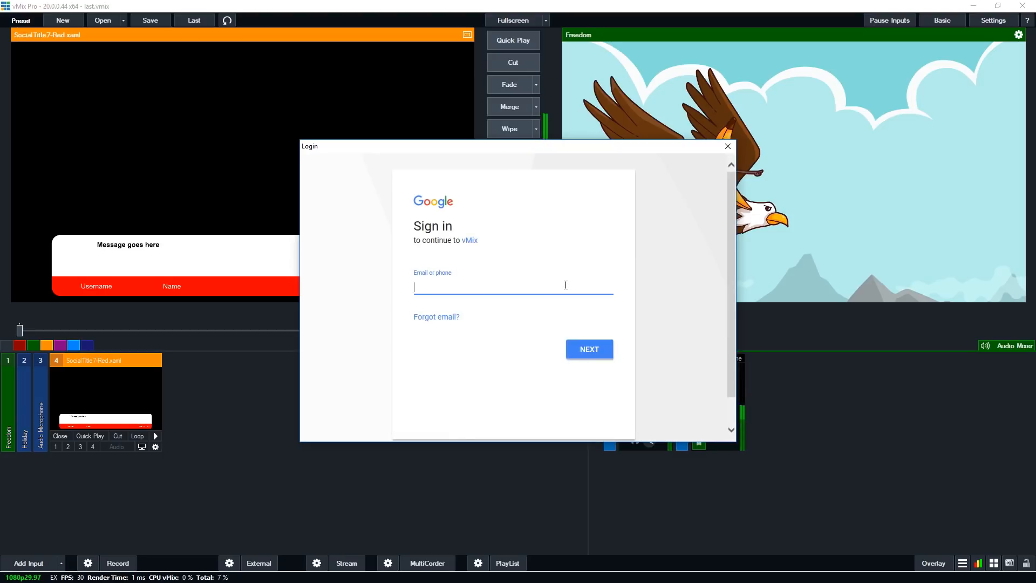
pyautogui.click(728, 146)
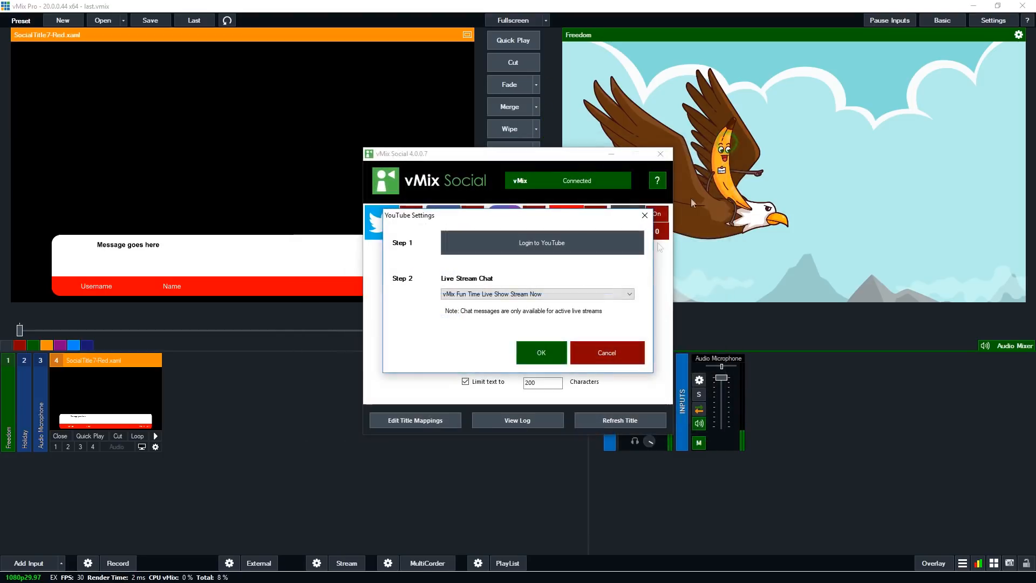
# Choose "vMix Fun Time Live Show Stream Now" as the YouTube live stream chat and accept the settings
pyautogui.click(579, 296)
pyautogui.click(565, 277)
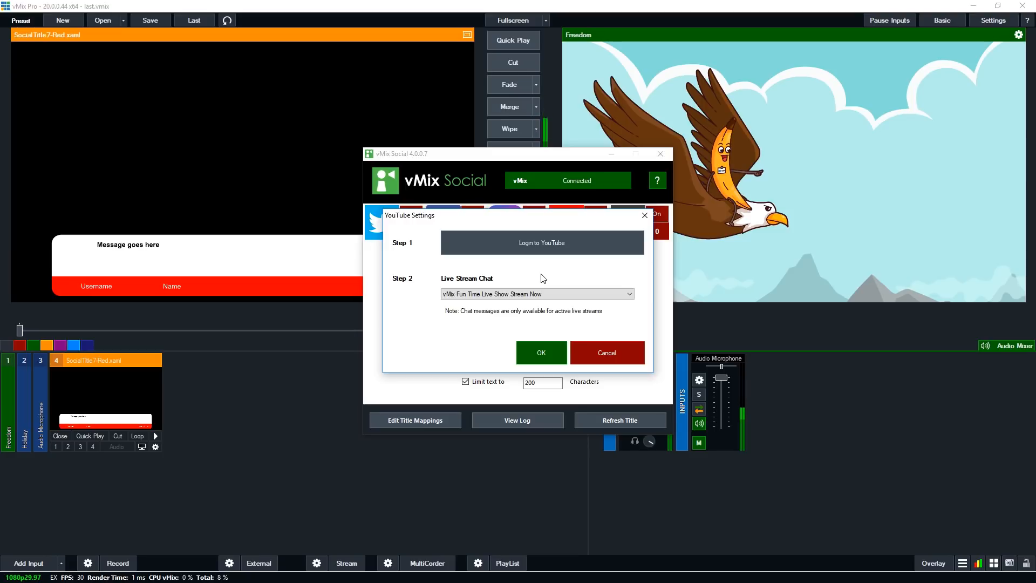
pyautogui.click(540, 294)
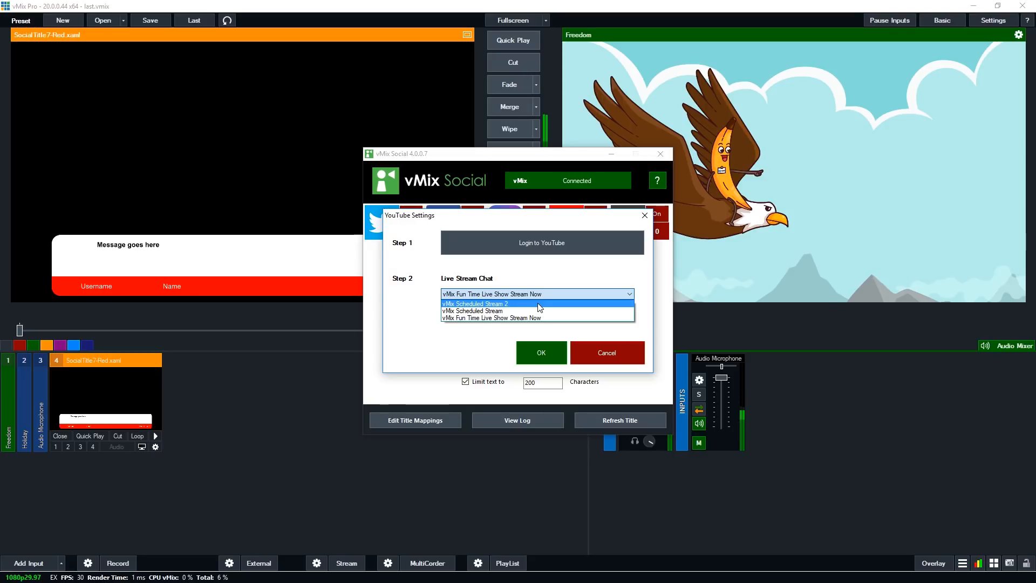
pyautogui.click(530, 317)
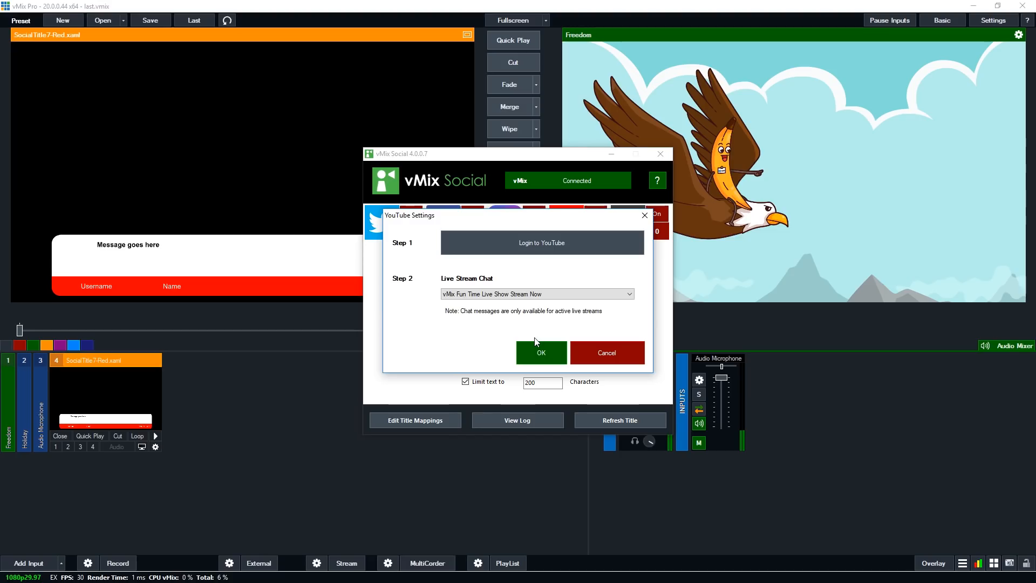
pyautogui.click(539, 351)
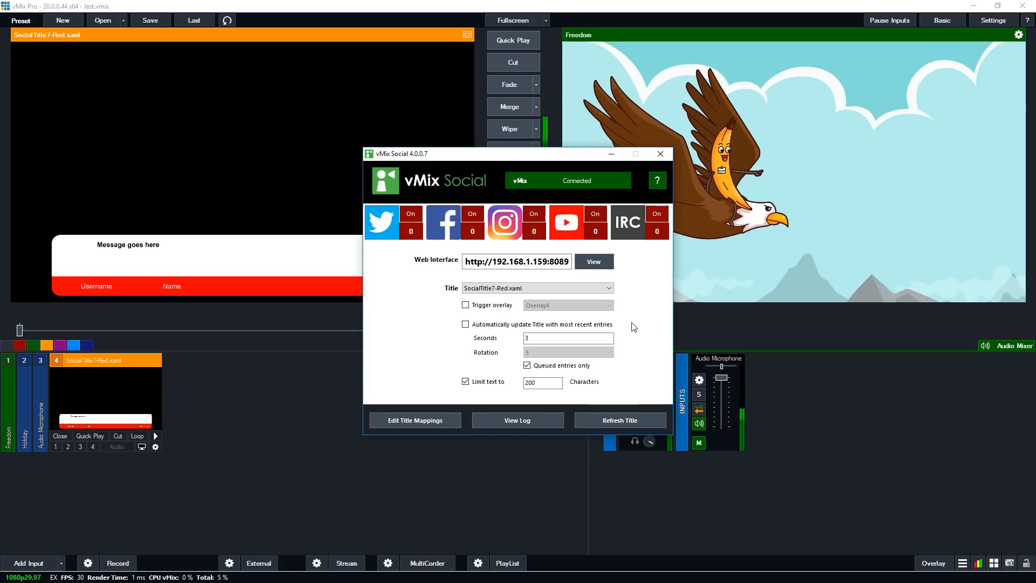
# Turn on the YouTube feed and send the "I like turtles." message to the title from the vMix Social web interface
pyautogui.click(591, 216)
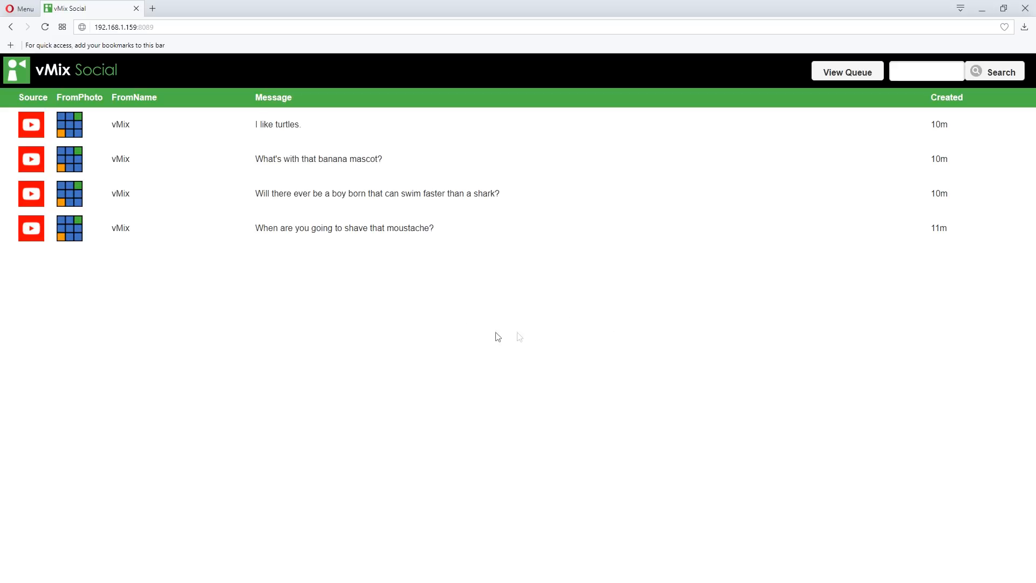
pyautogui.click(334, 125)
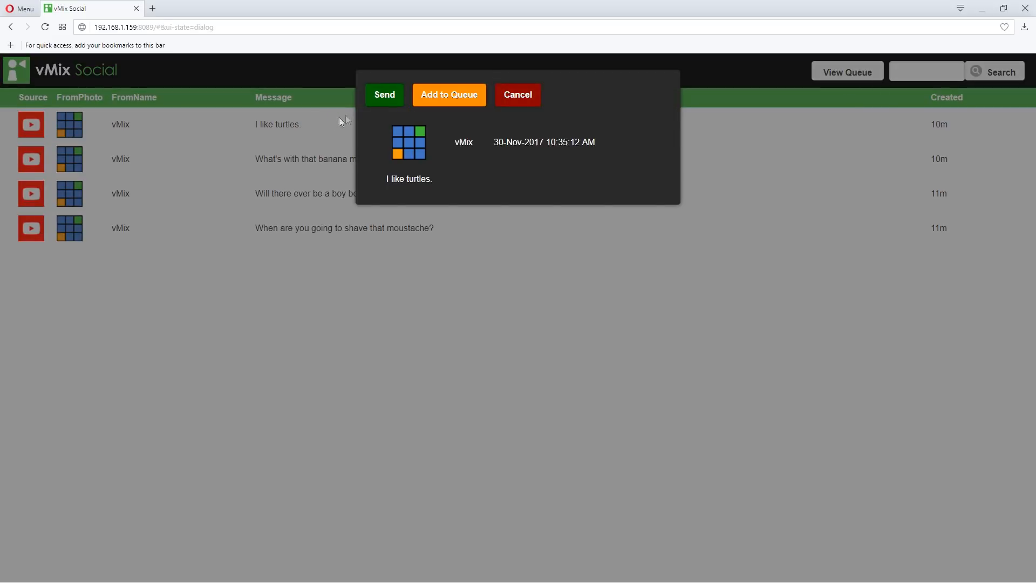
pyautogui.click(385, 96)
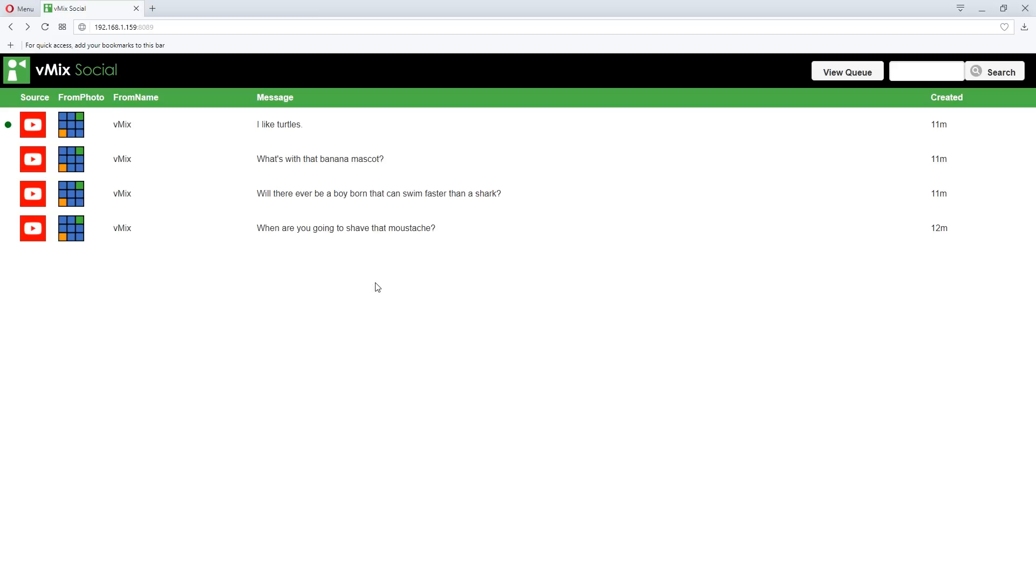
# Add the banana mascot message and the message about a boy swimming faster than a shark to the queue
pyautogui.click(350, 171)
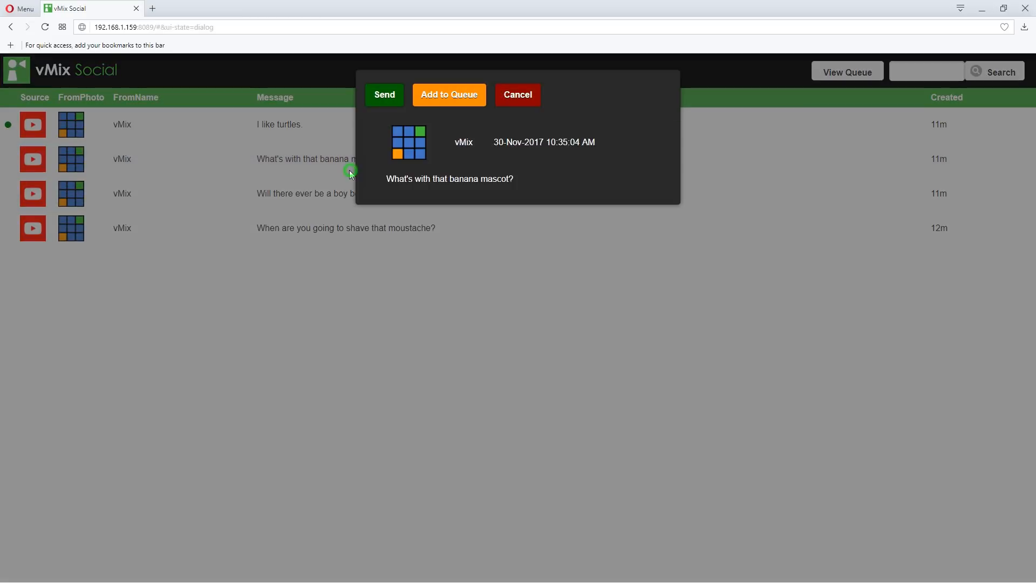
pyautogui.click(450, 104)
pyautogui.click(377, 192)
pyautogui.click(451, 104)
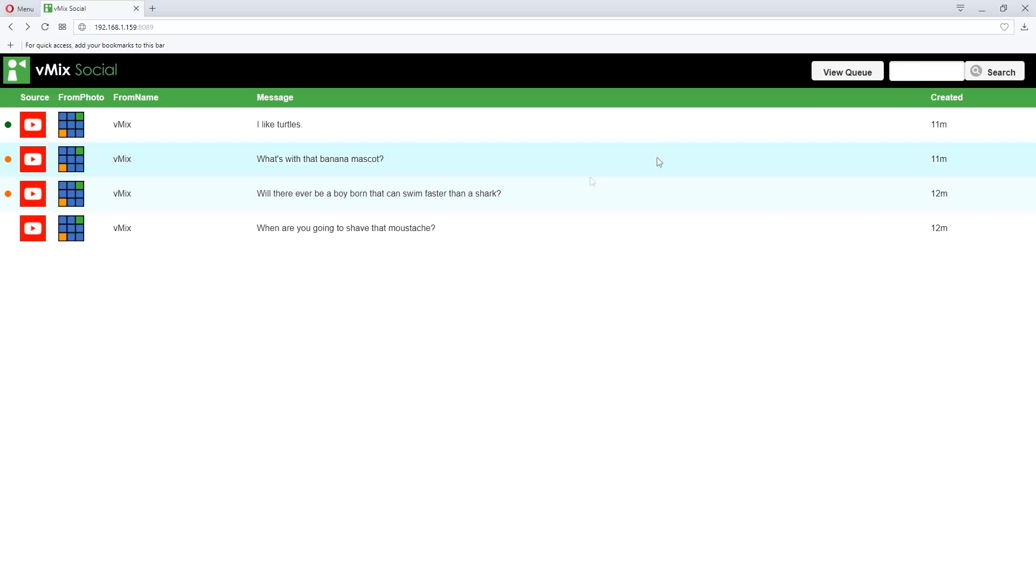
# Review the queued messages in the web interface and clear the queue
pyautogui.click(841, 72)
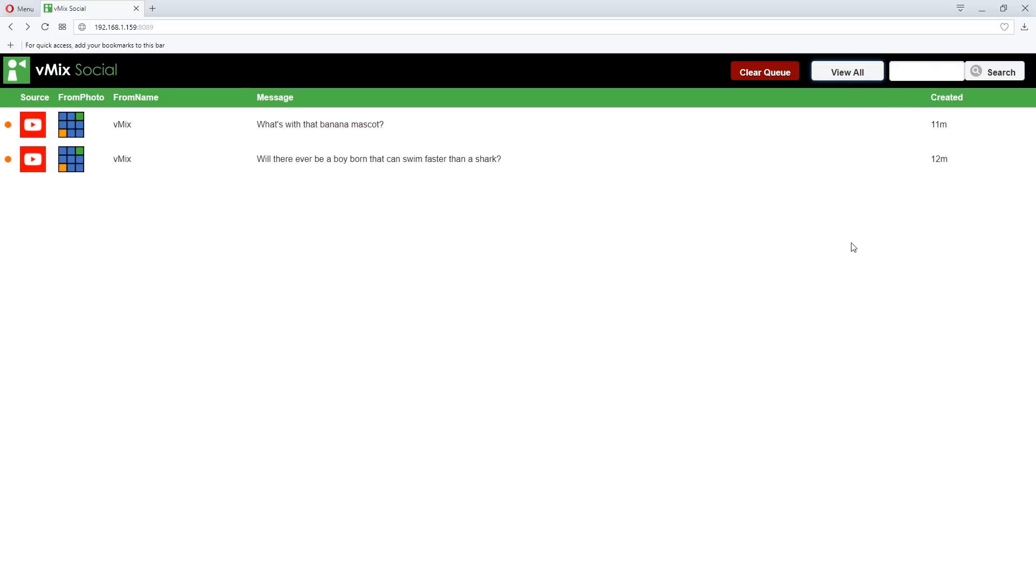
pyautogui.click(840, 82)
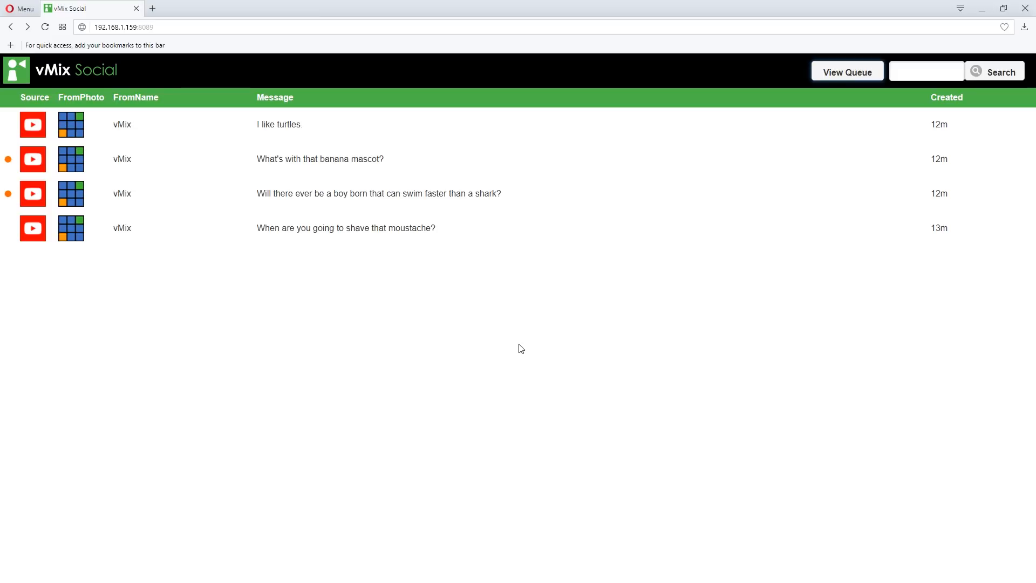
pyautogui.click(870, 70)
pyautogui.click(779, 75)
pyautogui.rightClick(414, 339)
pyautogui.click(417, 336)
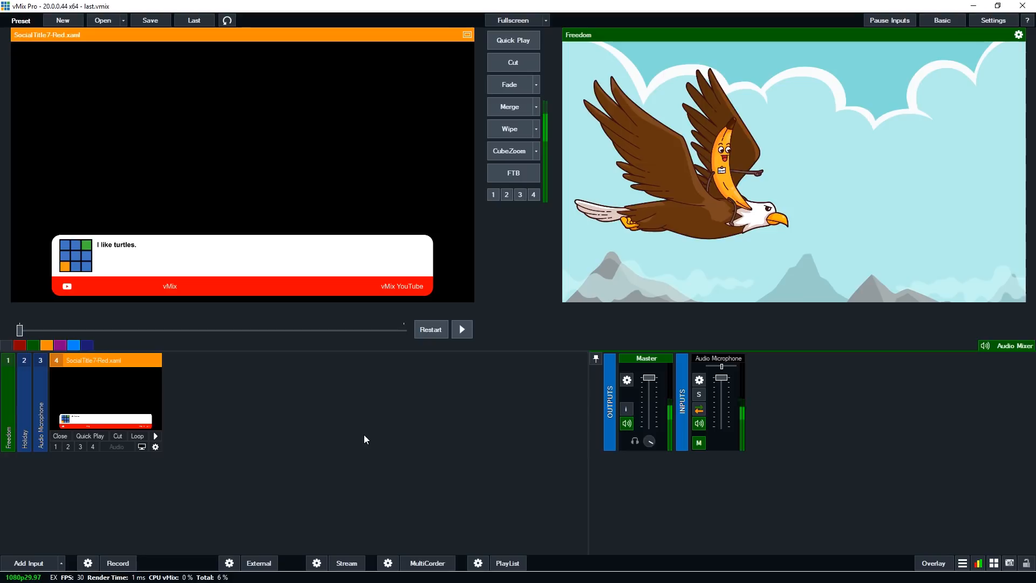
# Show the social title over the live output on overlay channel 1 and take it off again
pyautogui.click(55, 446)
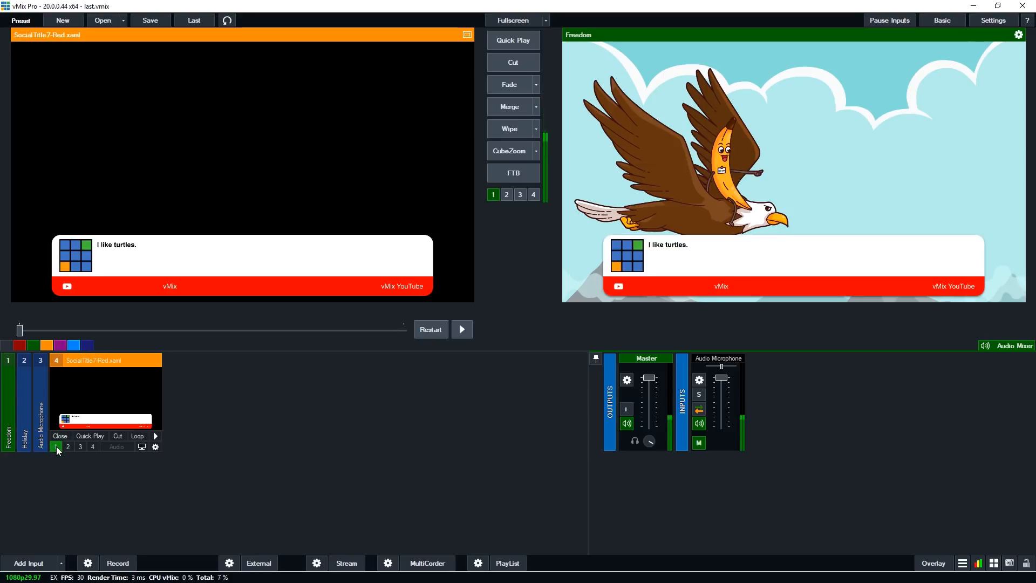
pyautogui.click(56, 446)
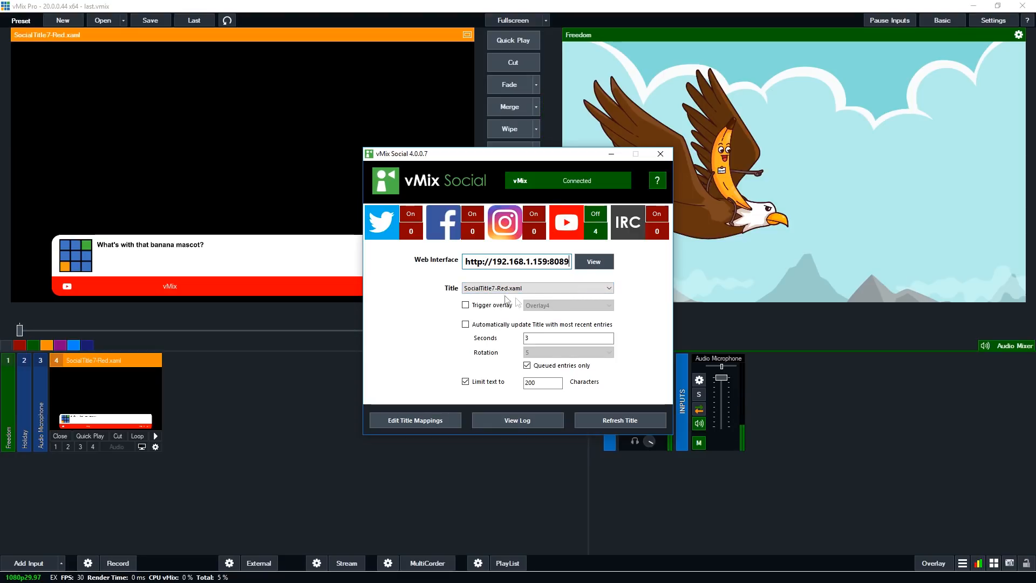
# Enable Trigger overlay with Overlay4 in vMix Social and move its window clear of the live output
pyautogui.click(465, 305)
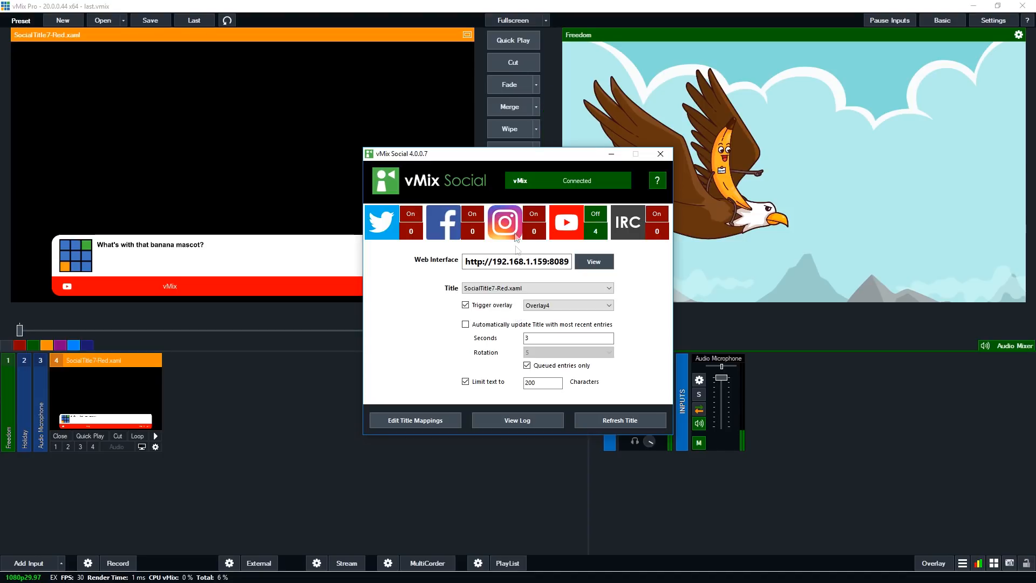
pyautogui.moveTo(524, 162); pyautogui.dragTo(336, 63)
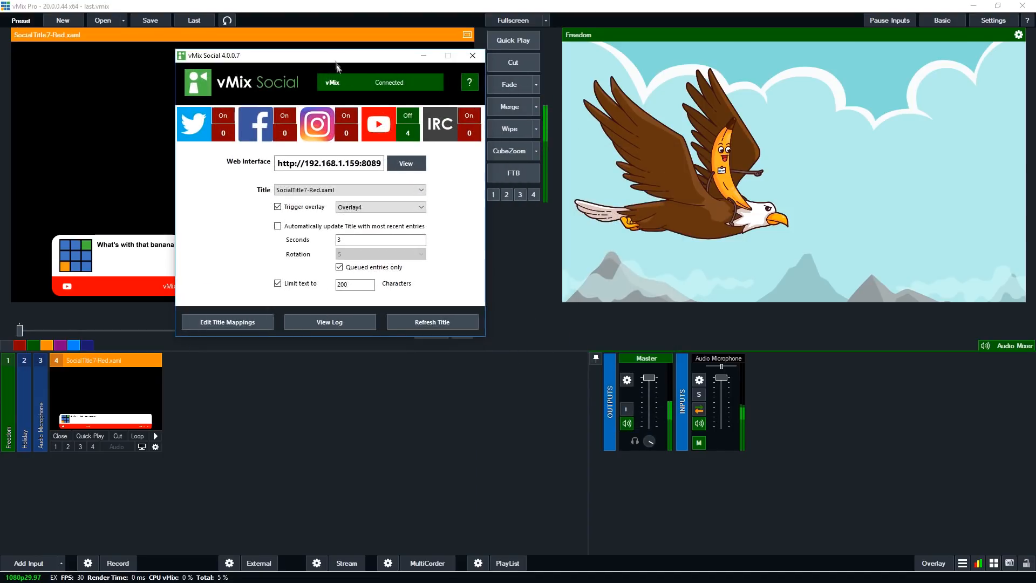
# Set the transition effect of overlay 4 to WipeReverse in the overlay settings
pyautogui.click(933, 557)
pyautogui.moveTo(478, 121); pyautogui.dragTo(563, 77)
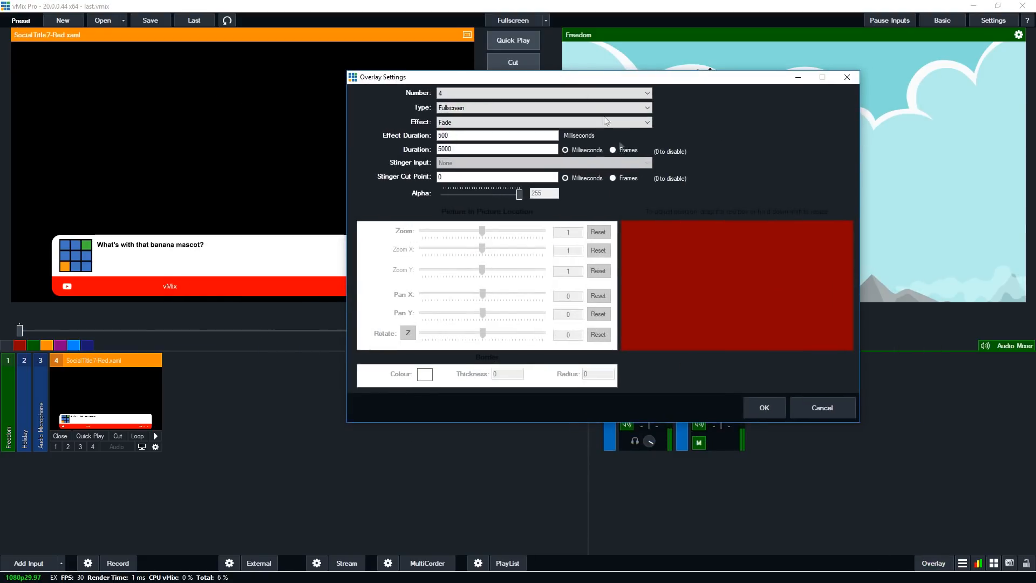
pyautogui.click(452, 125)
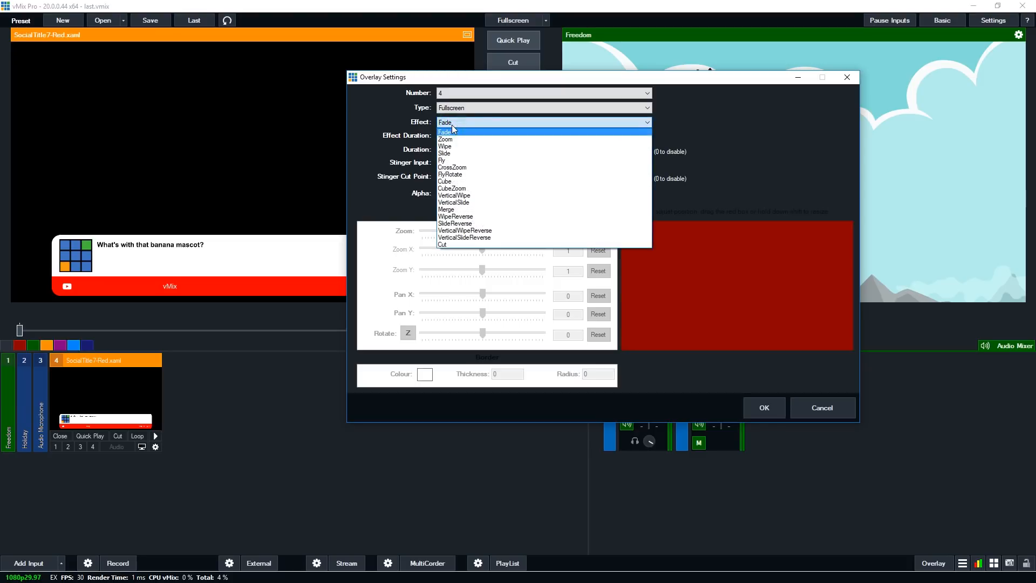
pyautogui.click(468, 217)
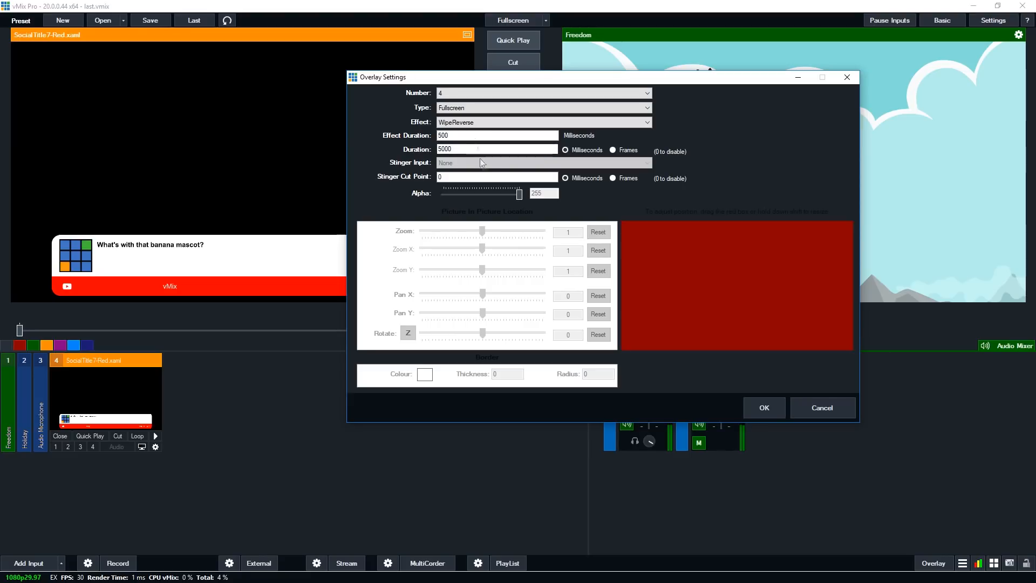
pyautogui.click(761, 408)
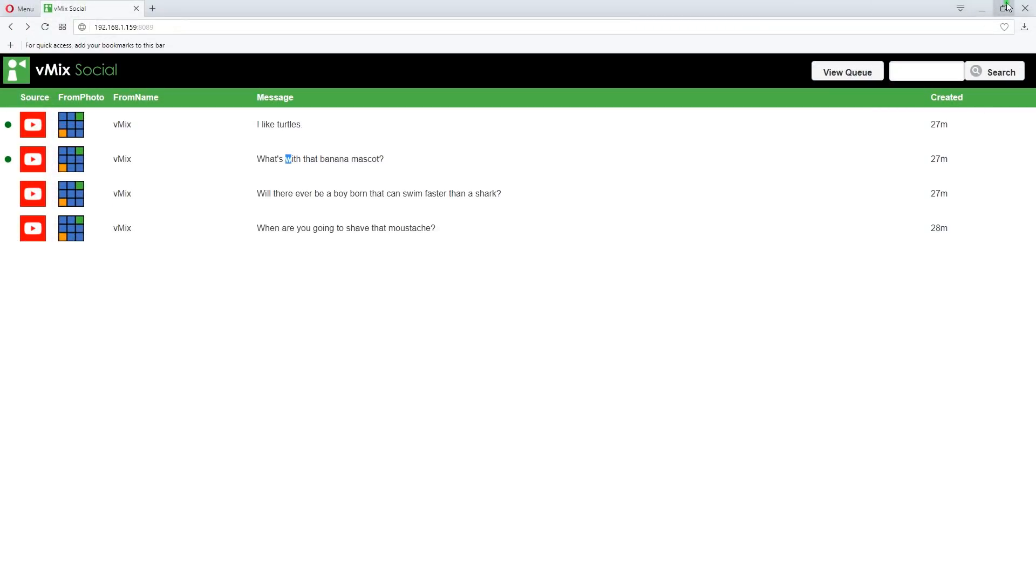
# Shrink the web interface window clear of the live output and send the message about a boy swimming faster than a shark to the title
pyautogui.click(1006, 5)
pyautogui.moveTo(517, 101); pyautogui.dragTo(347, 188)
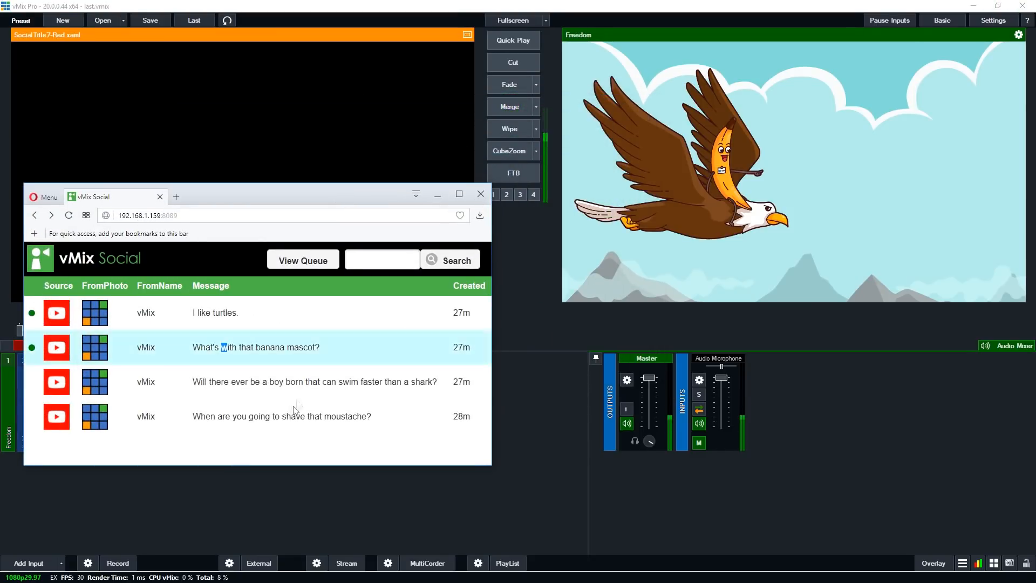
pyautogui.click(296, 386)
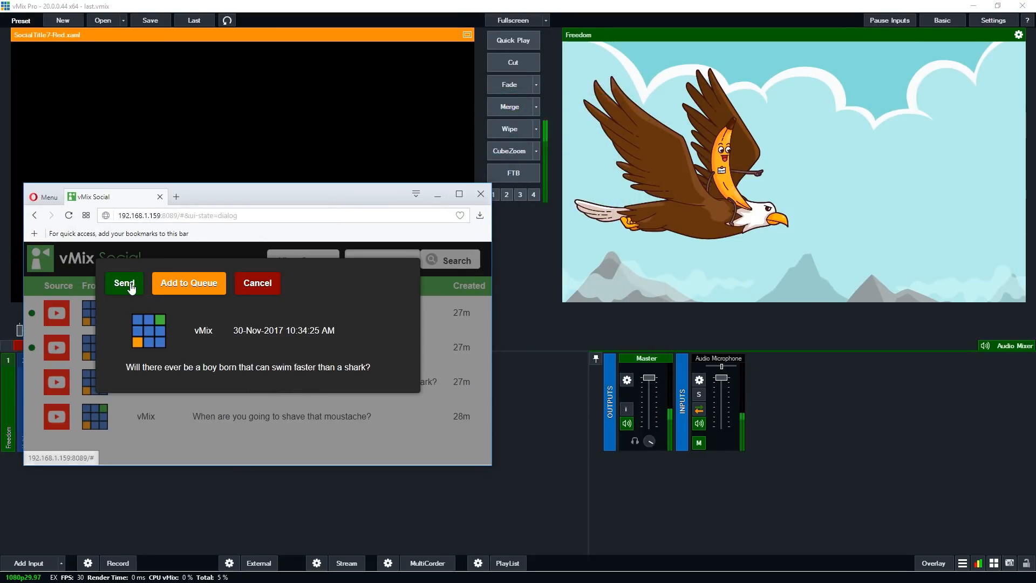
pyautogui.click(132, 288)
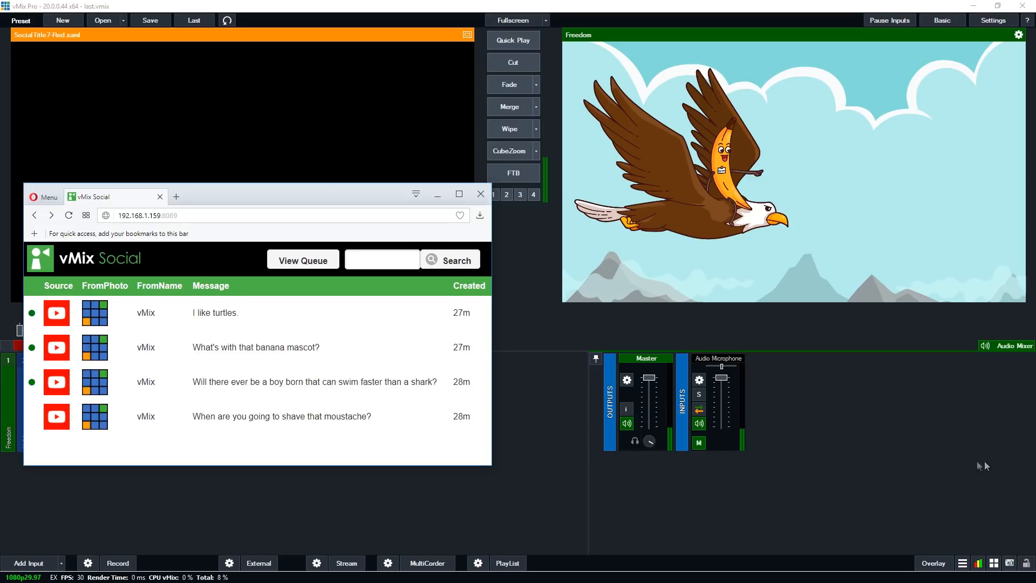
# Check the duration settings of overlay 4 and the titles available in vMix Social
pyautogui.click(933, 563)
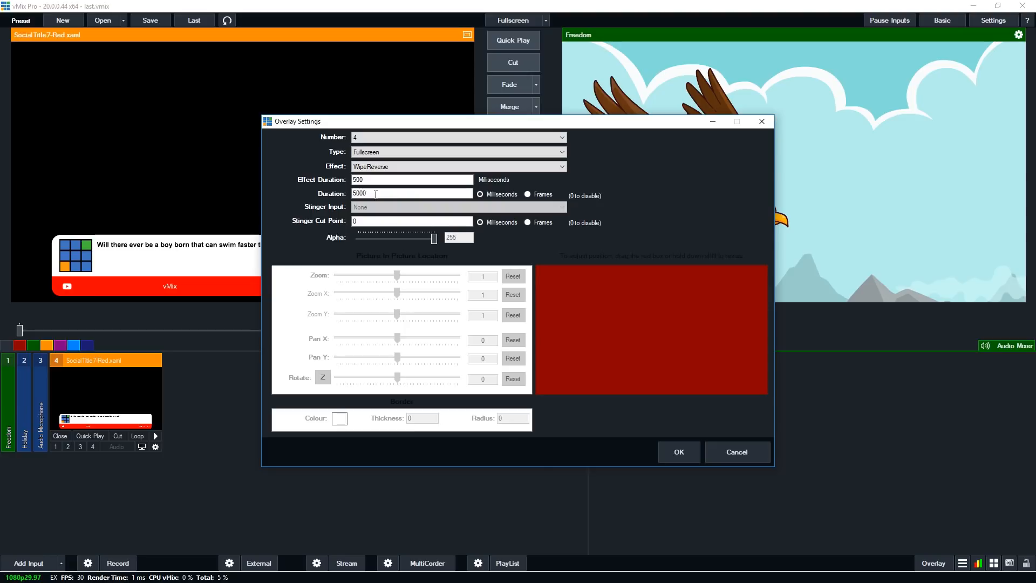
pyautogui.click(743, 446)
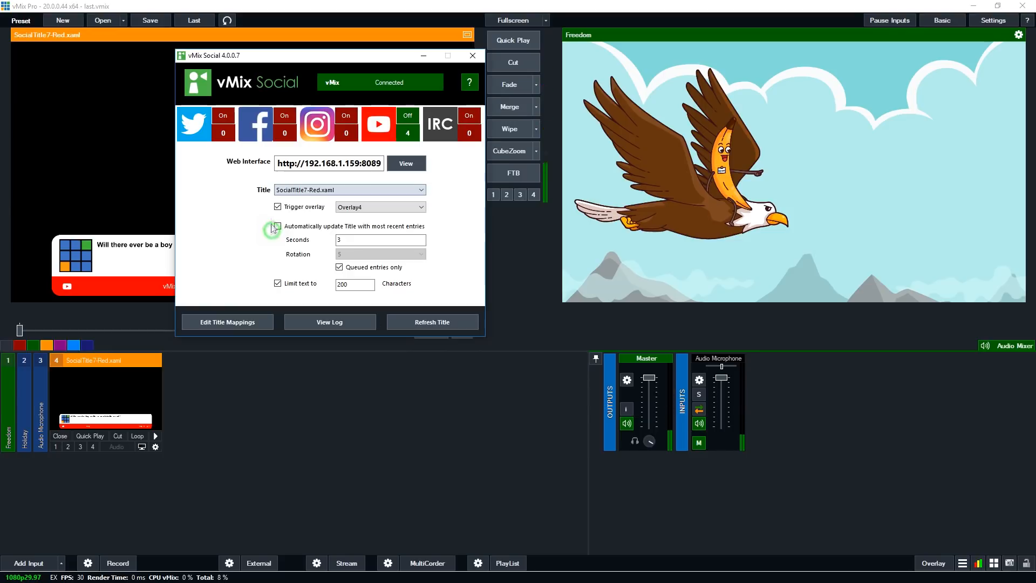
pyautogui.click(285, 190)
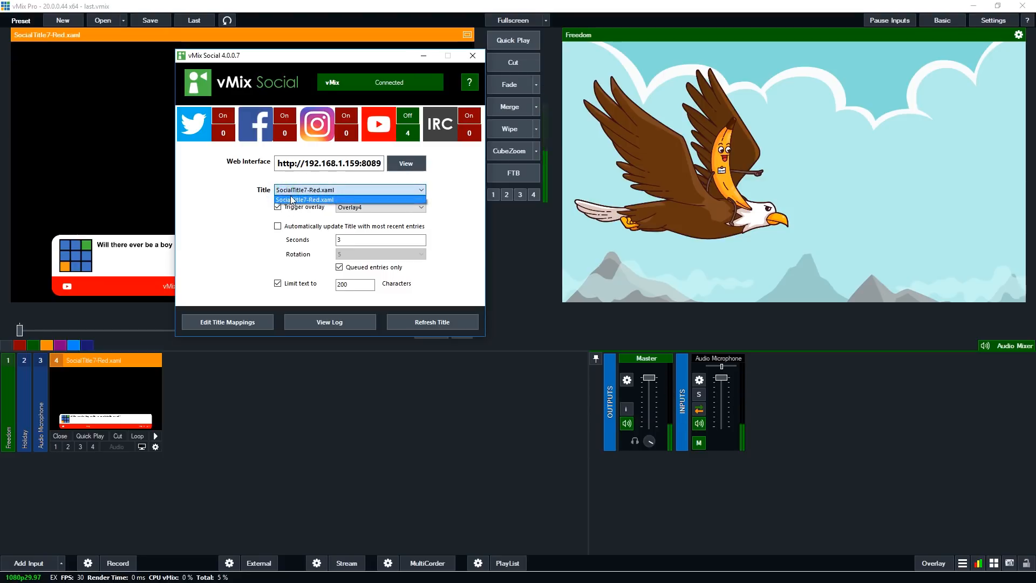
pyautogui.click(243, 213)
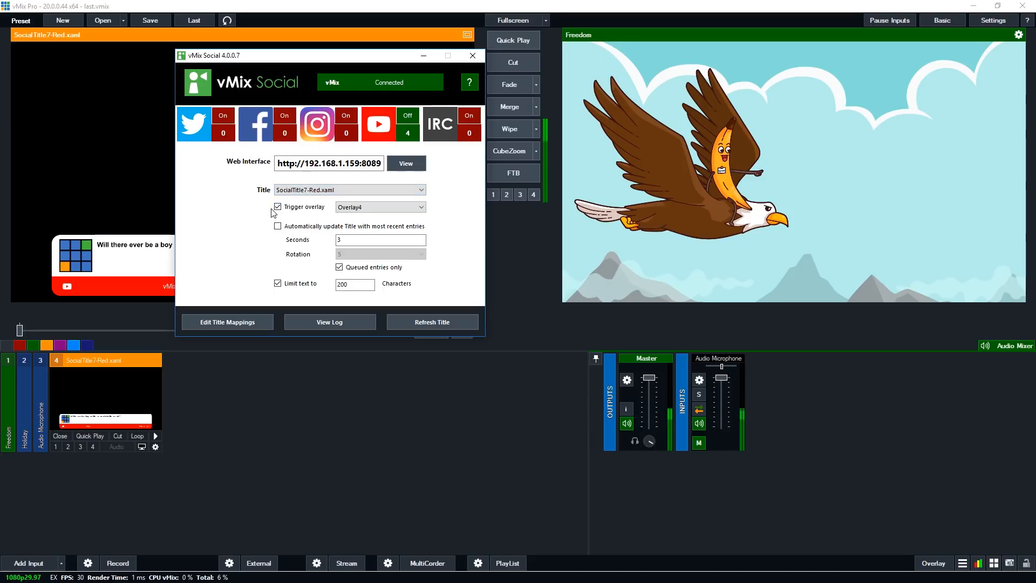
# Turn off Trigger overlay, enable automatic title updates with the most recent entries and move the vMix Social window clear of the title preview
pyautogui.click(277, 208)
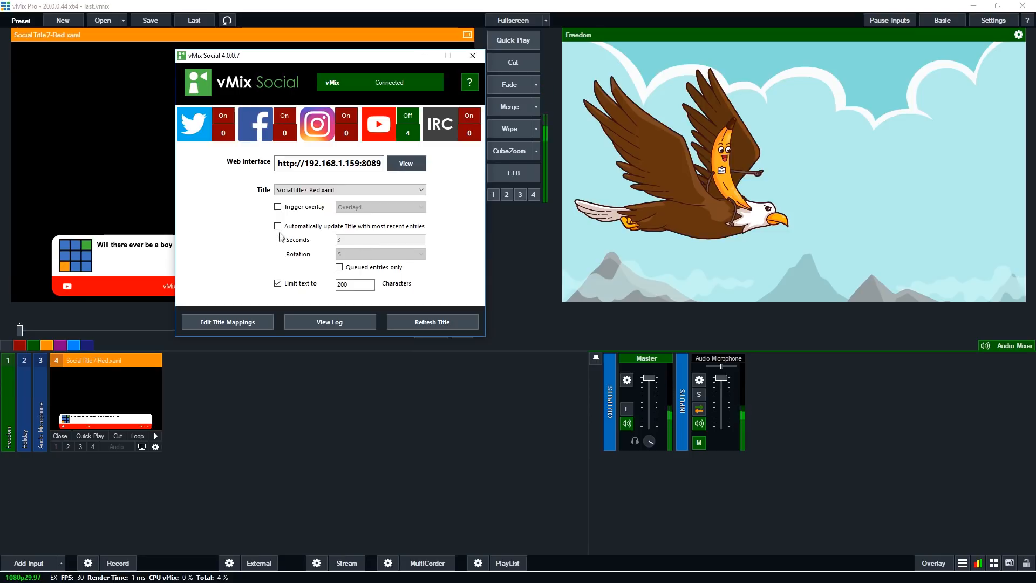
pyautogui.click(277, 226)
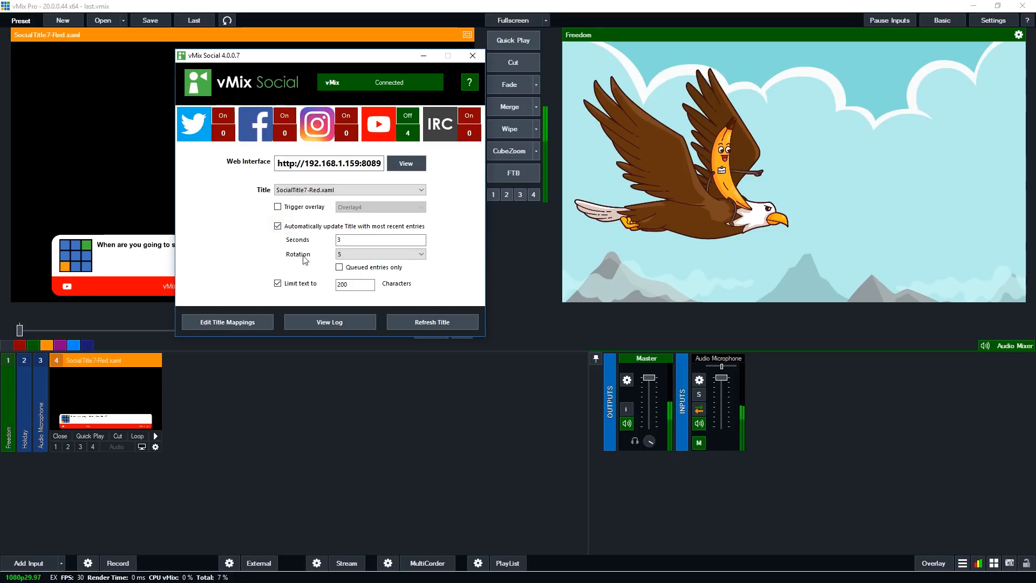
pyautogui.moveTo(266, 60); pyautogui.dragTo(513, 36)
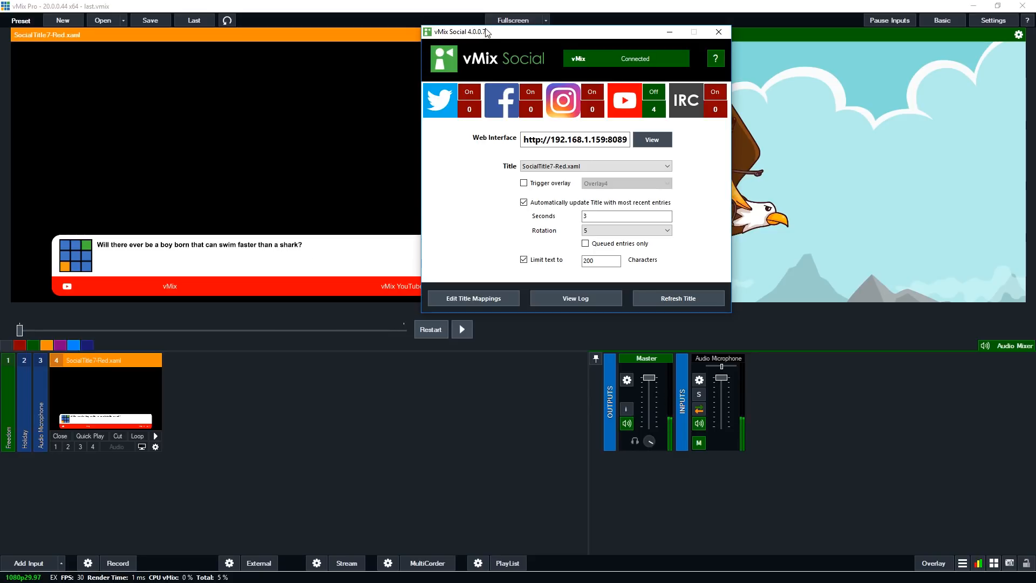
# Stop the automatic title updates and try them again with Queued entries only enabled
pyautogui.click(523, 203)
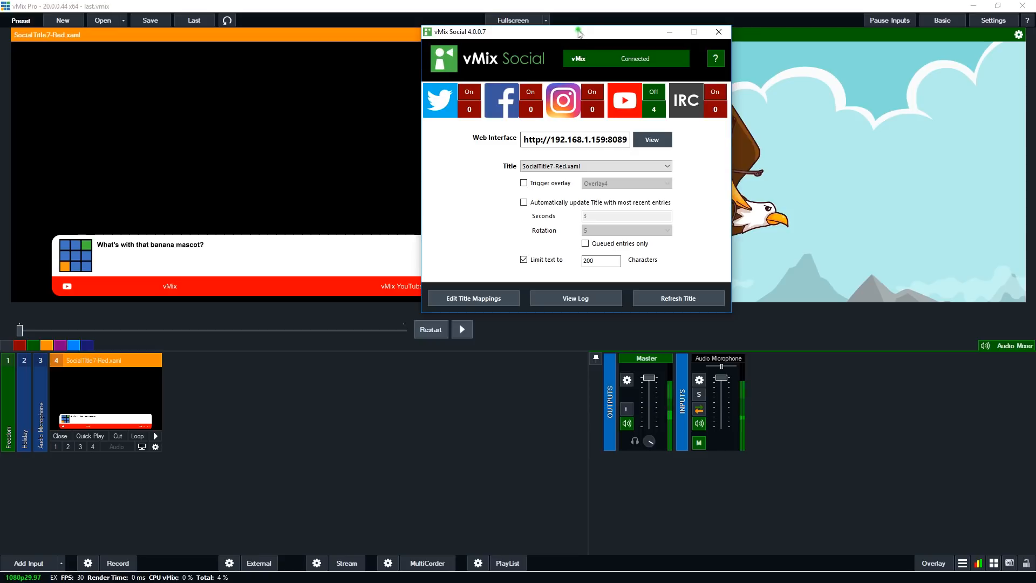
pyautogui.moveTo(581, 31); pyautogui.dragTo(389, 96)
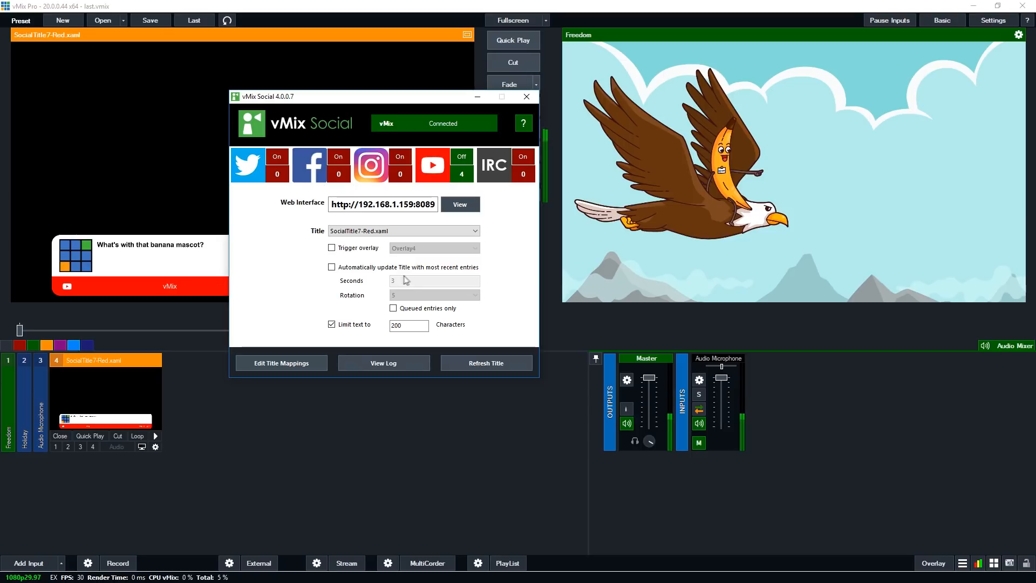
pyautogui.click(394, 308)
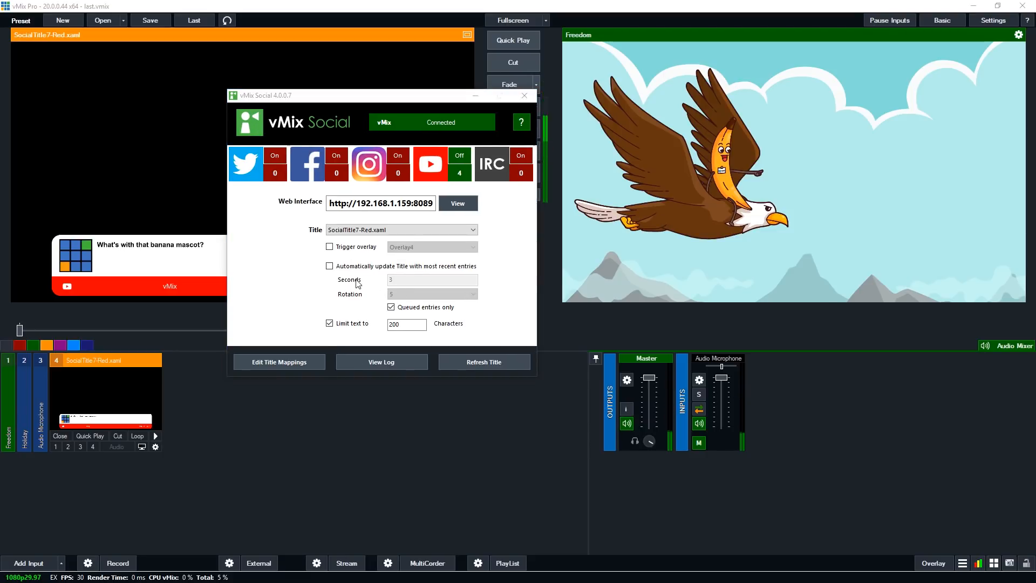
pyautogui.click(330, 266)
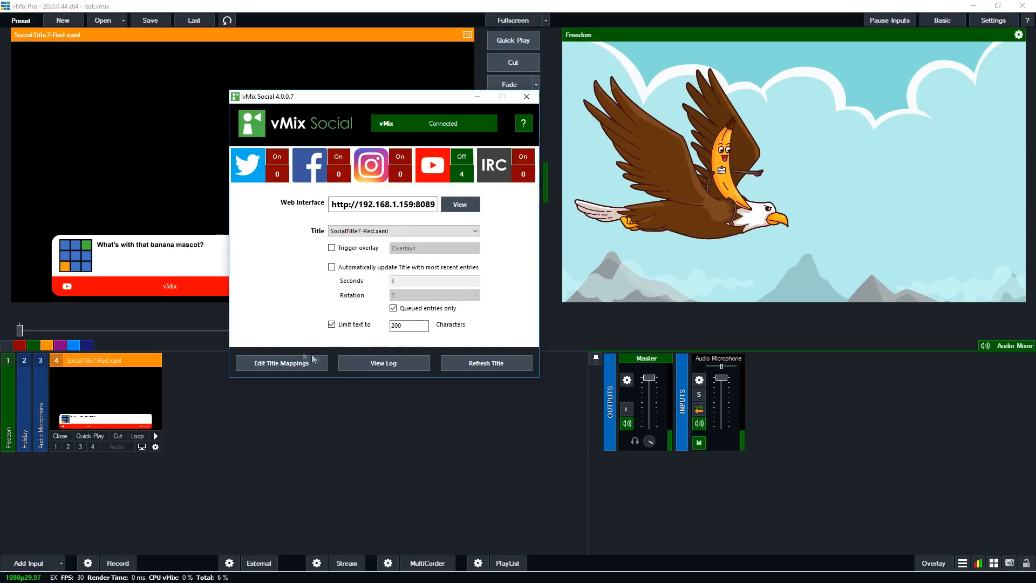
# Map the title's FromName field to Blank in the title mappings
pyautogui.click(293, 363)
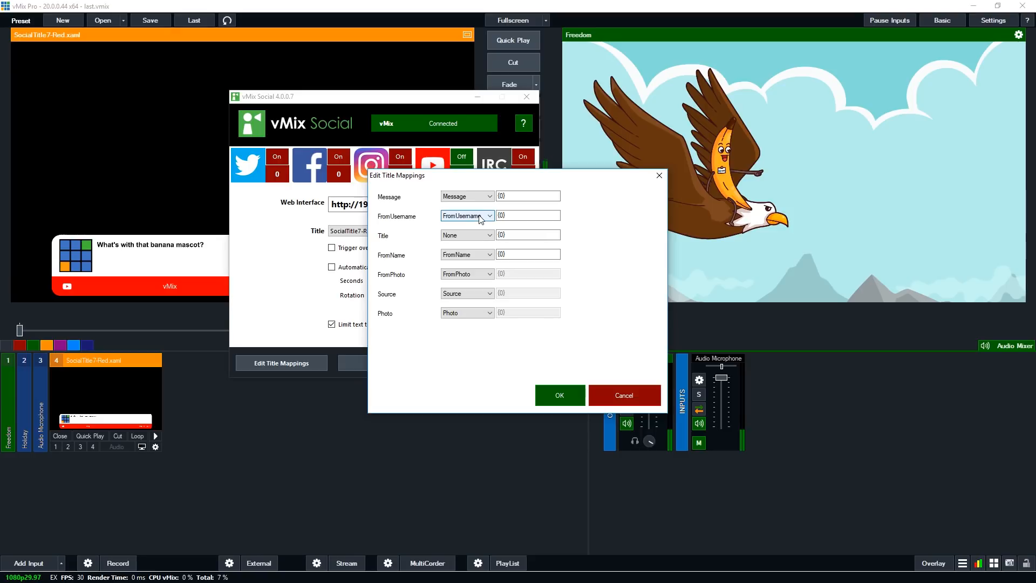
pyautogui.click(474, 254)
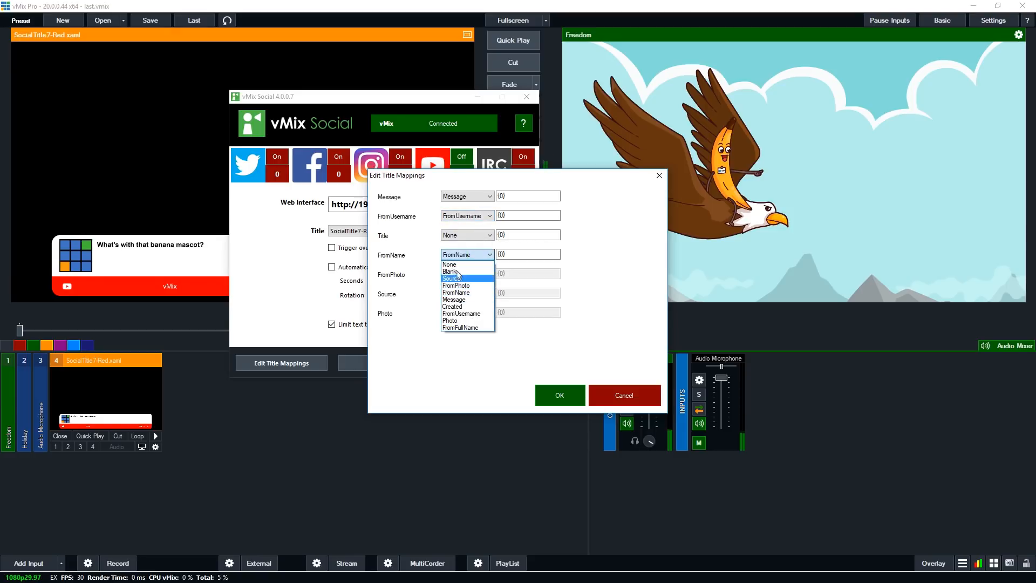
pyautogui.click(457, 277)
pyautogui.click(562, 395)
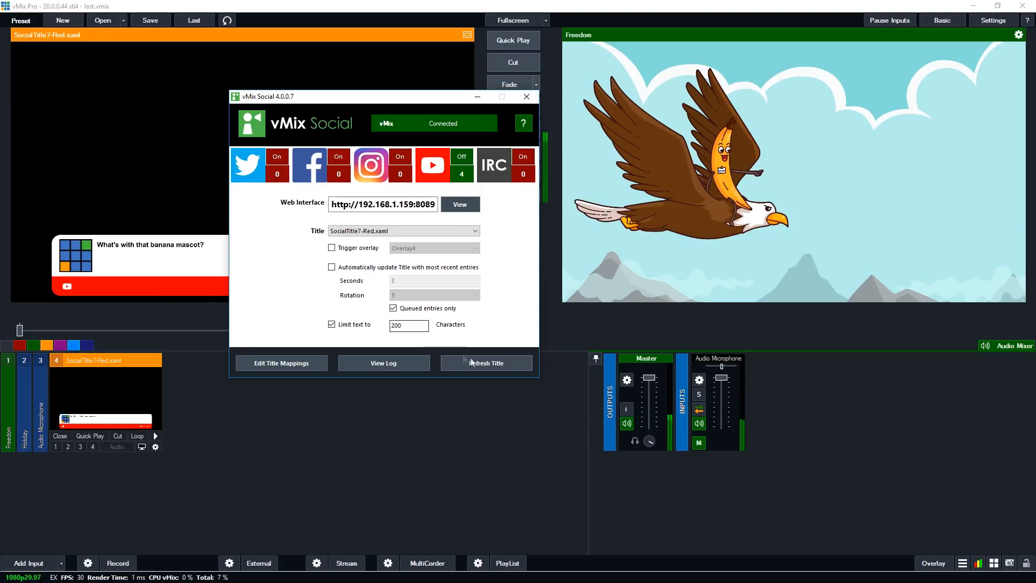
# Map the title's FromName field back to FromName and refresh the title
pyautogui.click(275, 363)
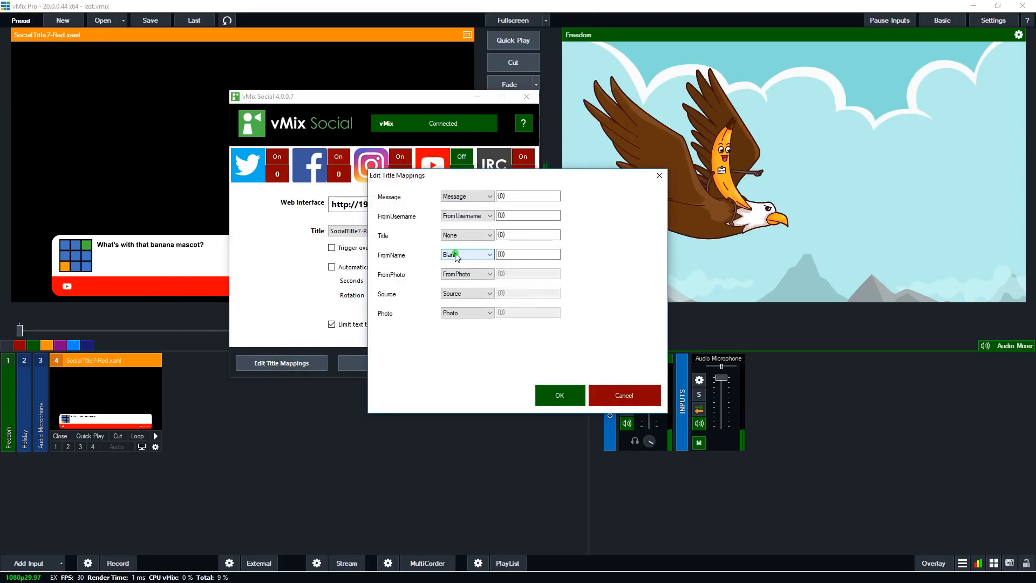
pyautogui.click(465, 255)
pyautogui.click(456, 293)
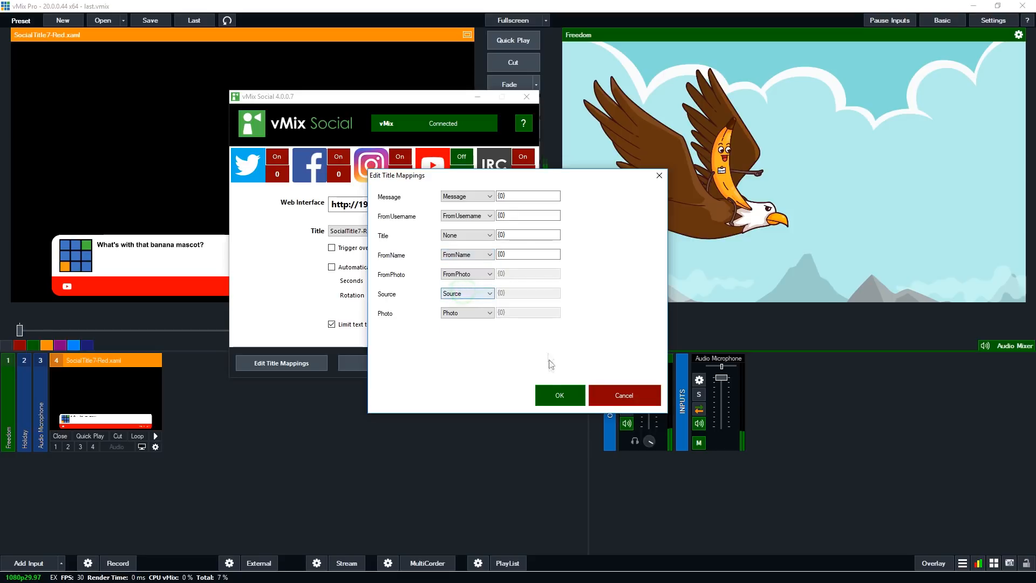
pyautogui.click(557, 395)
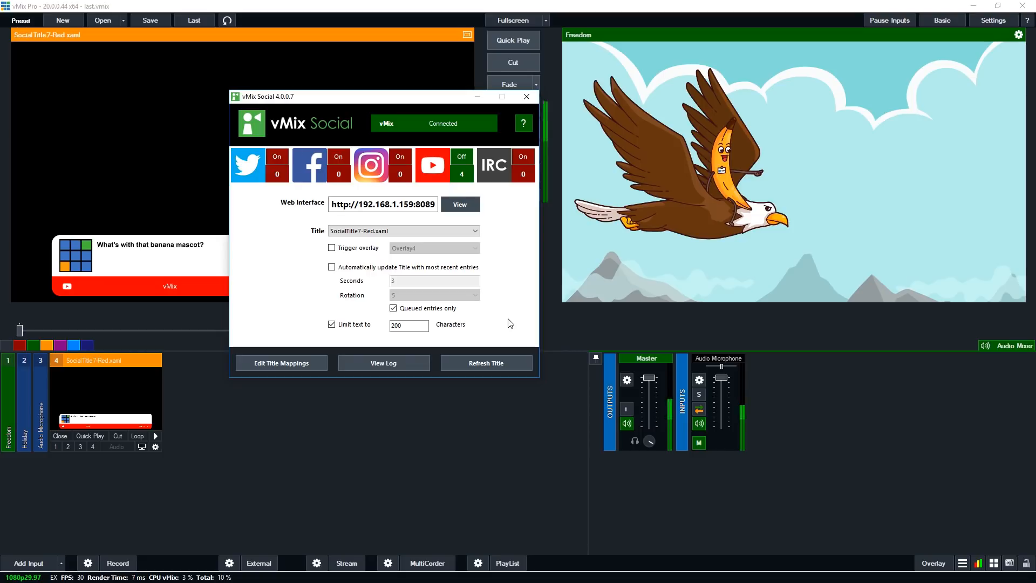
pyautogui.click(493, 359)
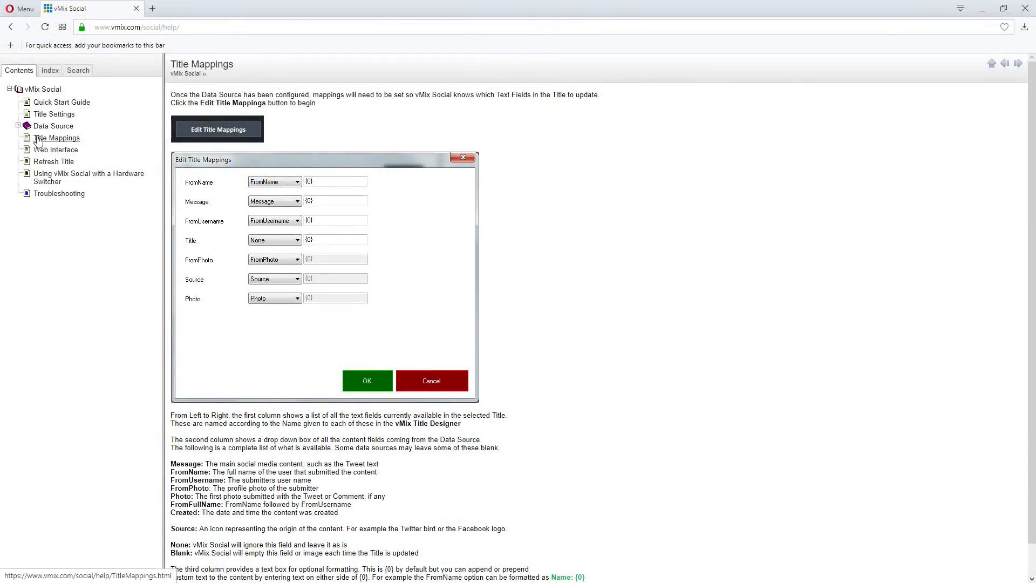
# Look through the vMix Social help topics Web Interface, Refresh Title and Using vMix Social with a Hardware Switcher
pyautogui.click(55, 150)
pyautogui.click(56, 162)
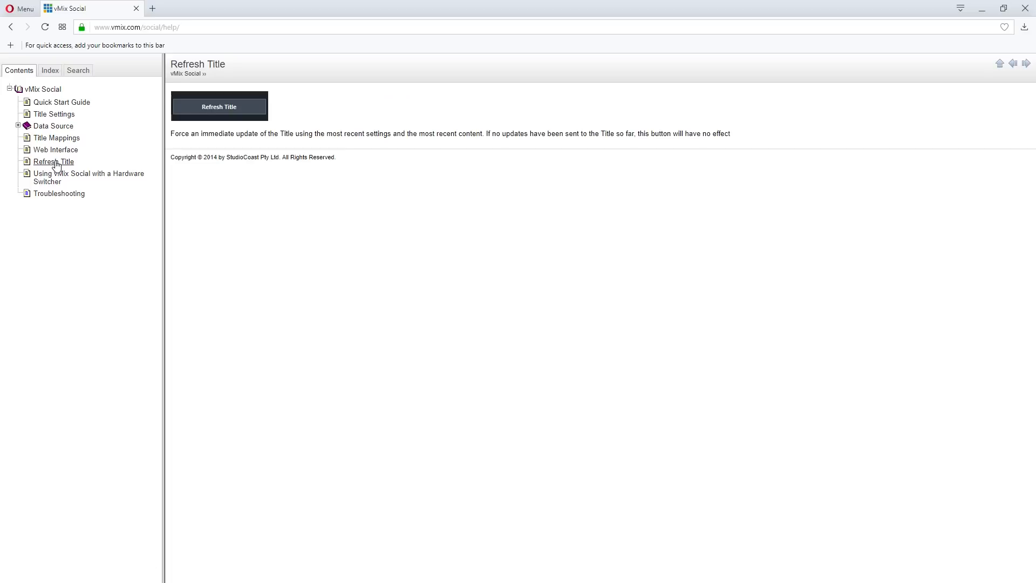
pyautogui.click(57, 179)
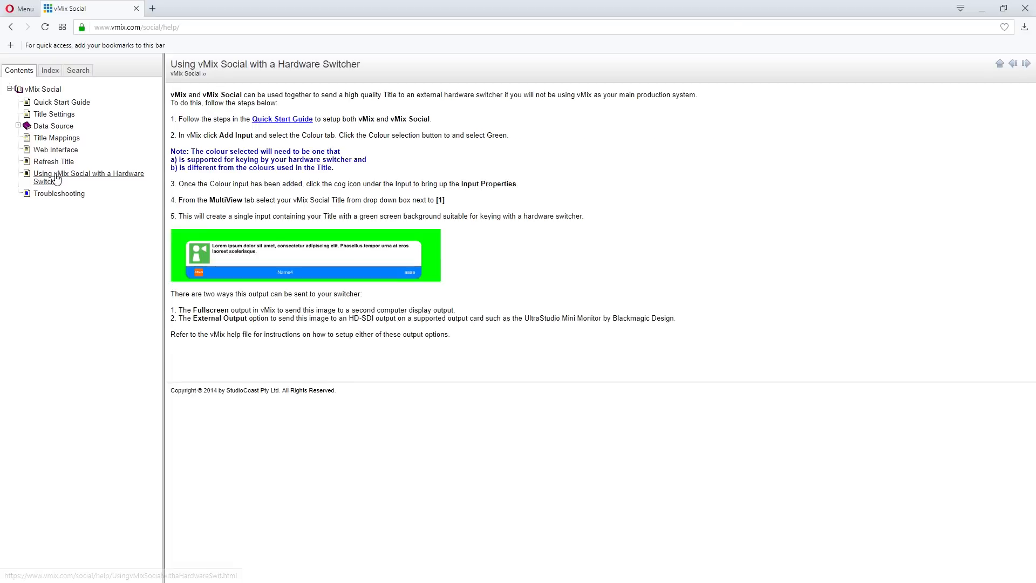